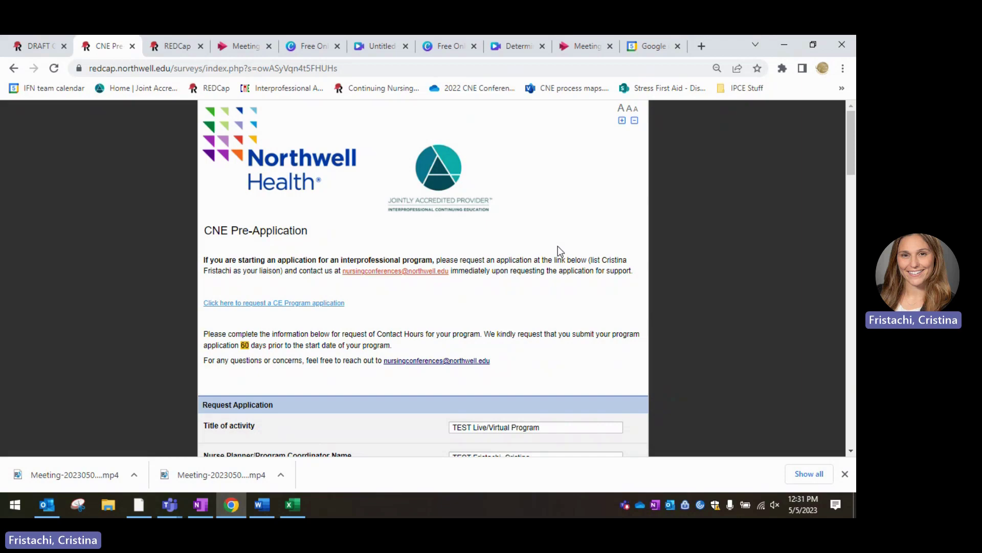
Mark the program as Interprofessional and answer No to applying for credit for the other professions
scroll(558, 246, "down", 3)
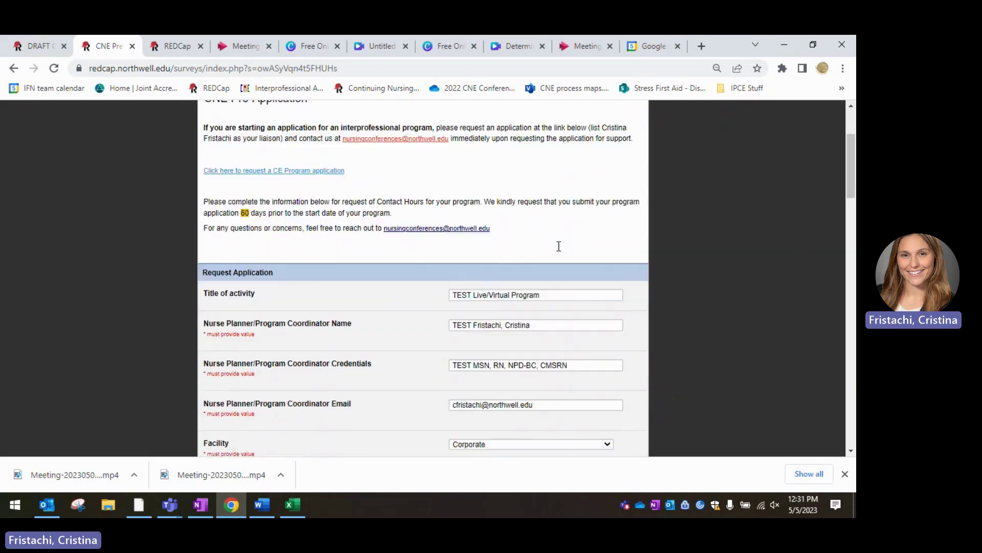
scroll(560, 251, "down", 1)
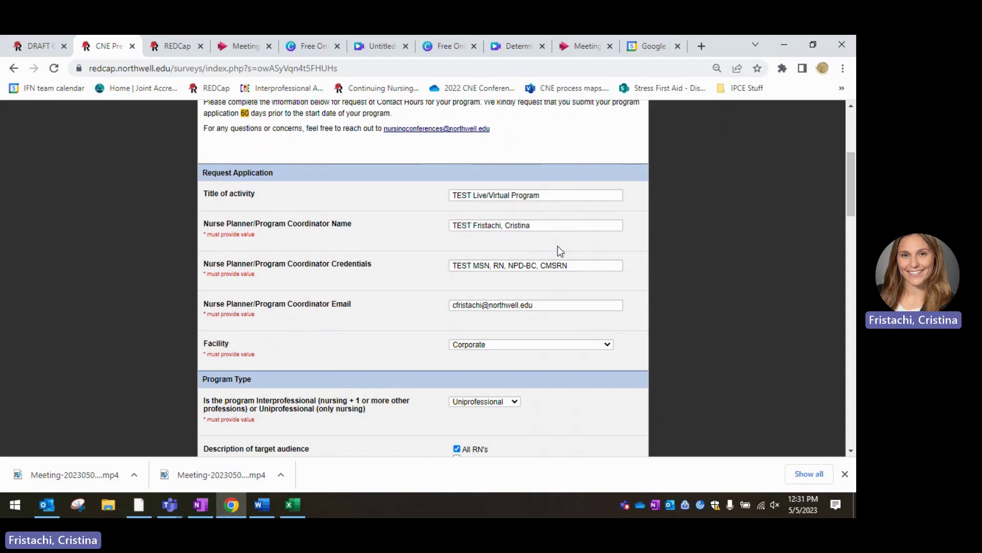
scroll(559, 247, "down", 3)
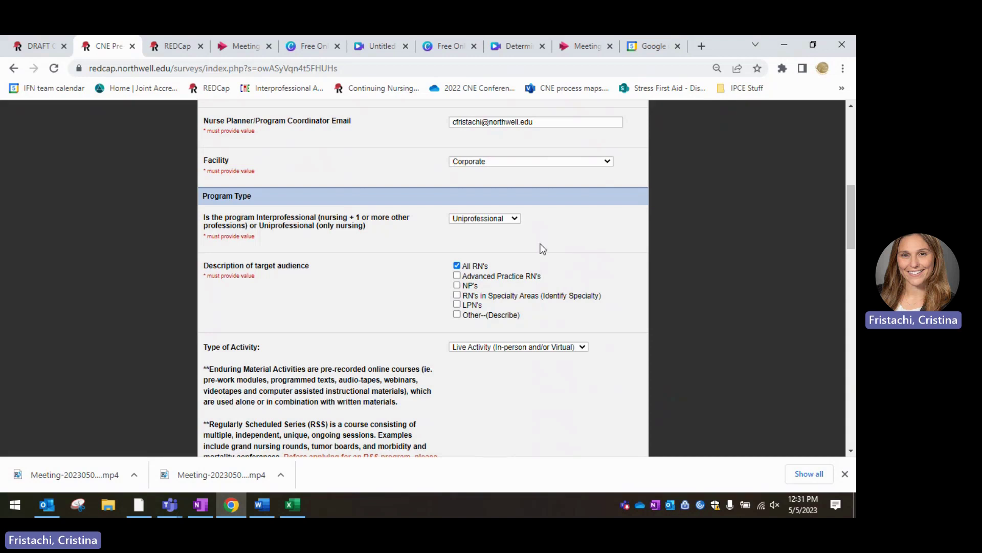
left_click(511, 220)
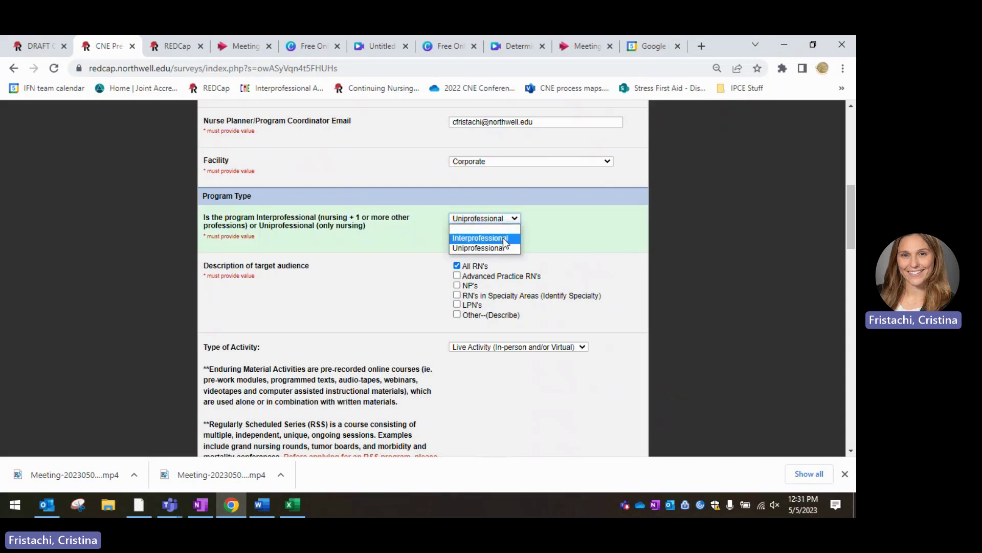
left_click(503, 238)
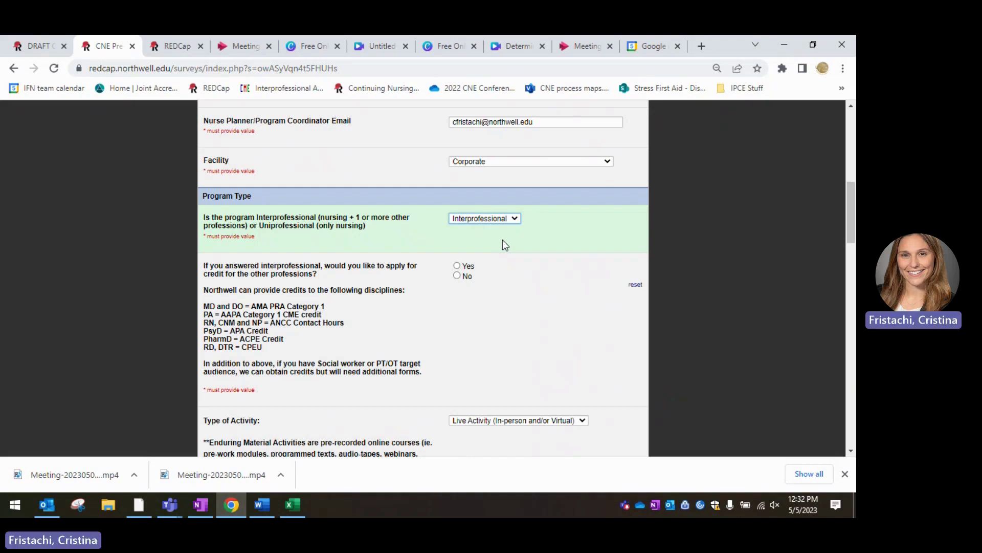
left_click(457, 275)
scroll(505, 366, "down", 2)
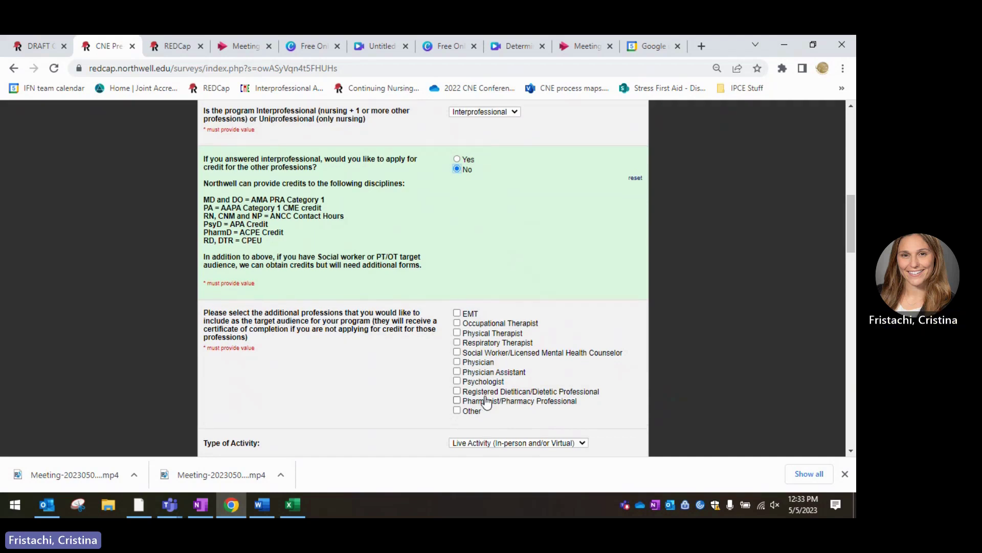
scroll(487, 404, "up", 2)
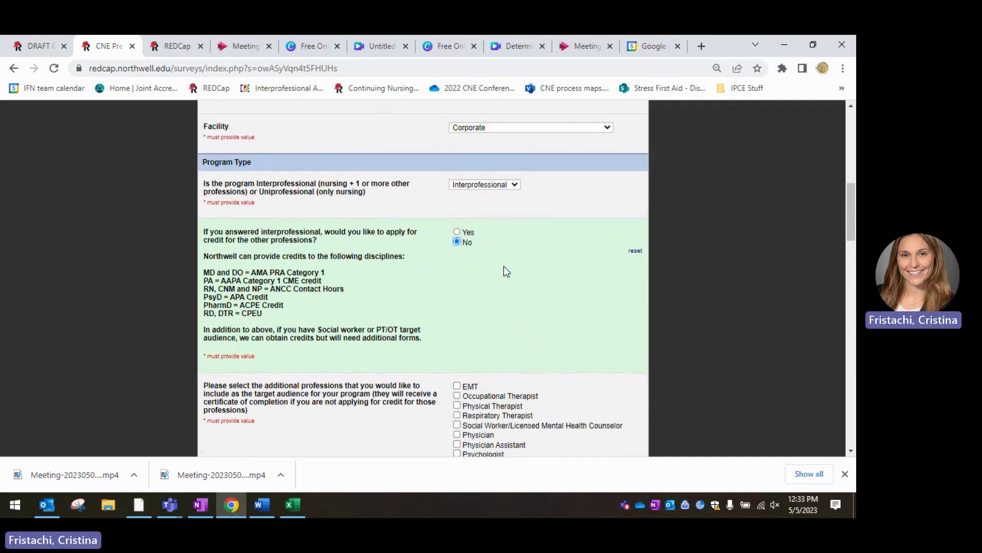
Switch the program type to Uniprofessional and back to Interprofessional, answering Yes to applying for credit for the other professions
left_click(506, 185)
left_click(501, 213)
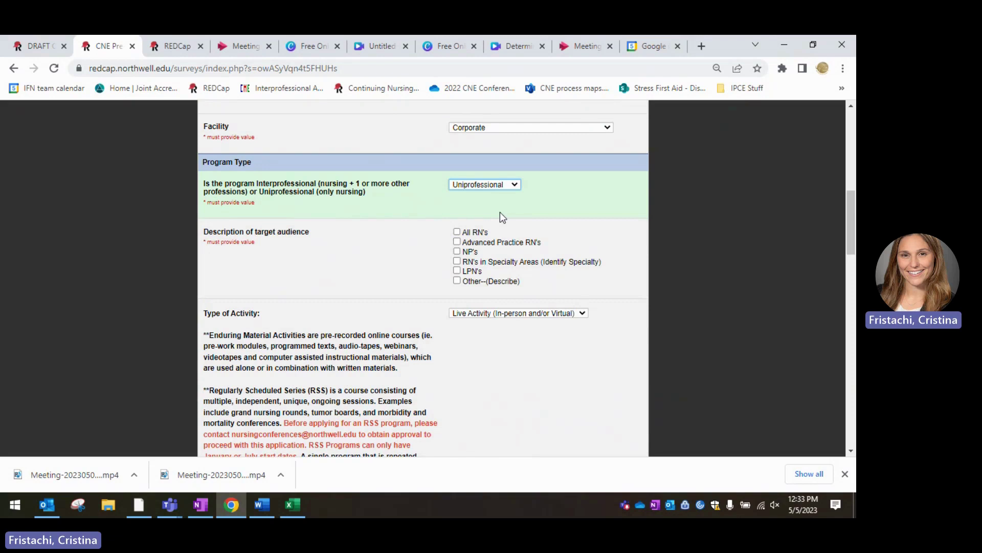
left_click(493, 186)
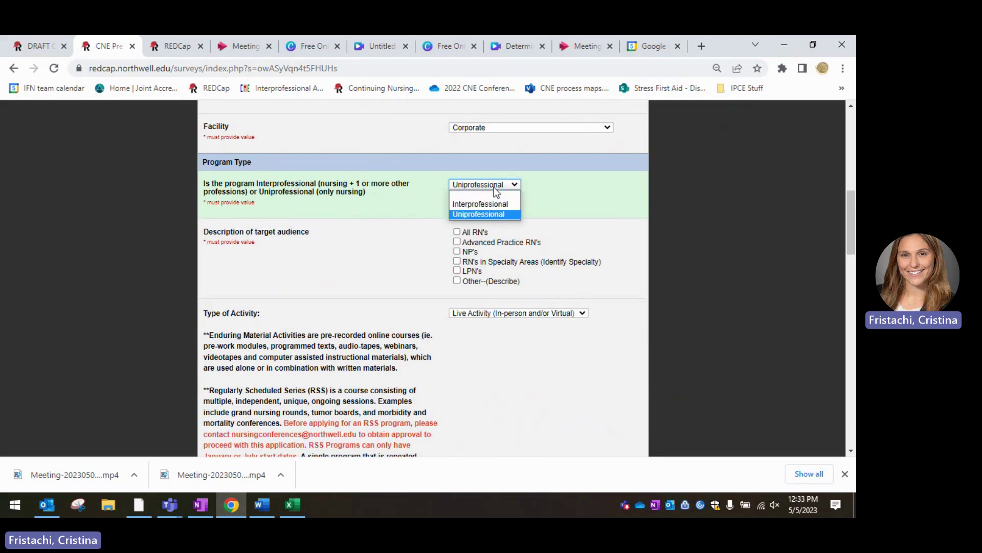
left_click(485, 201)
left_click(458, 232)
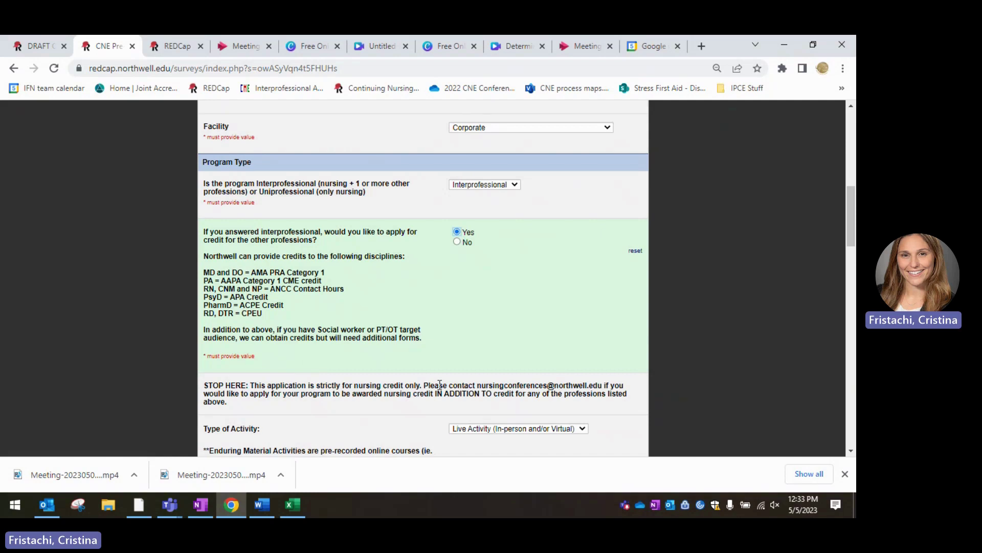
Set the program type to Uniprofessional and select All RN's as the target audience
left_click(496, 185)
left_click(497, 215)
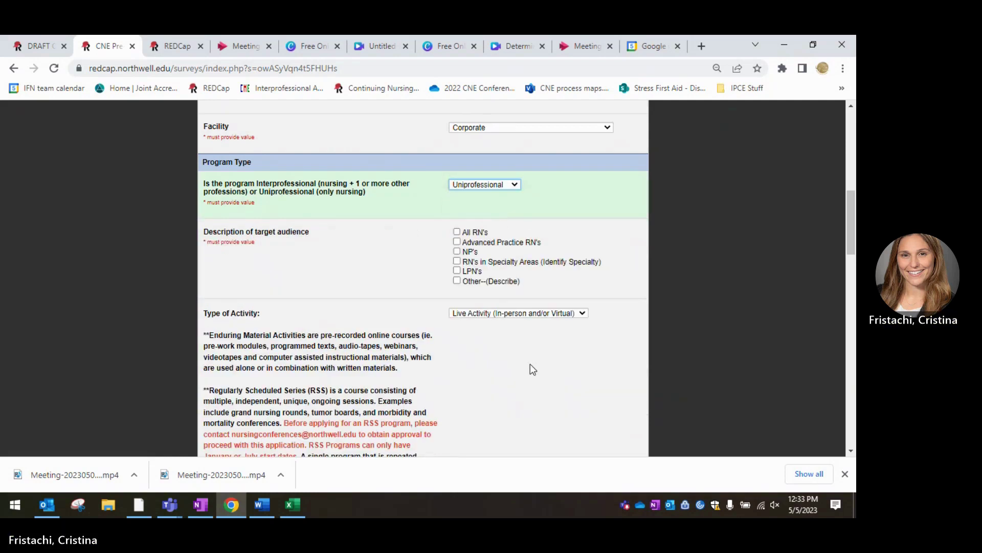
left_click(457, 231)
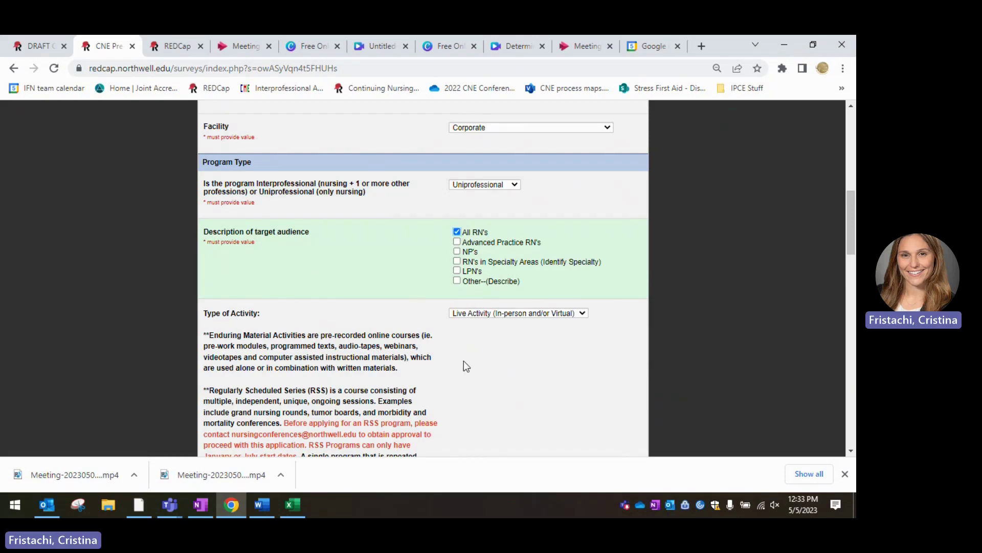
Review the activity format, location, registration, dates, repeat sessions, non-clinical question and disclosure form instructions of the pre-application
scroll(464, 365, "down", 2)
scroll(464, 361, "down", 4)
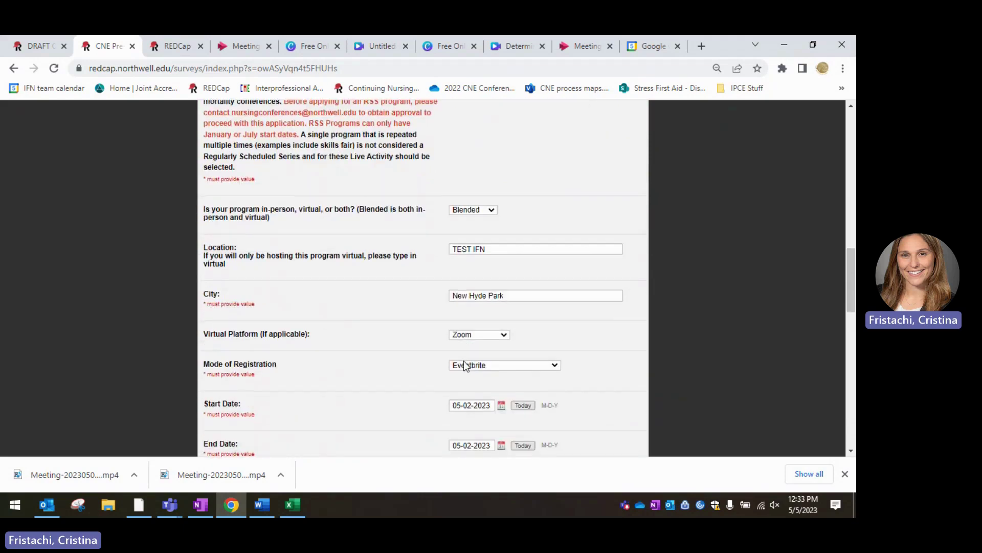
scroll(465, 365, "down", 1)
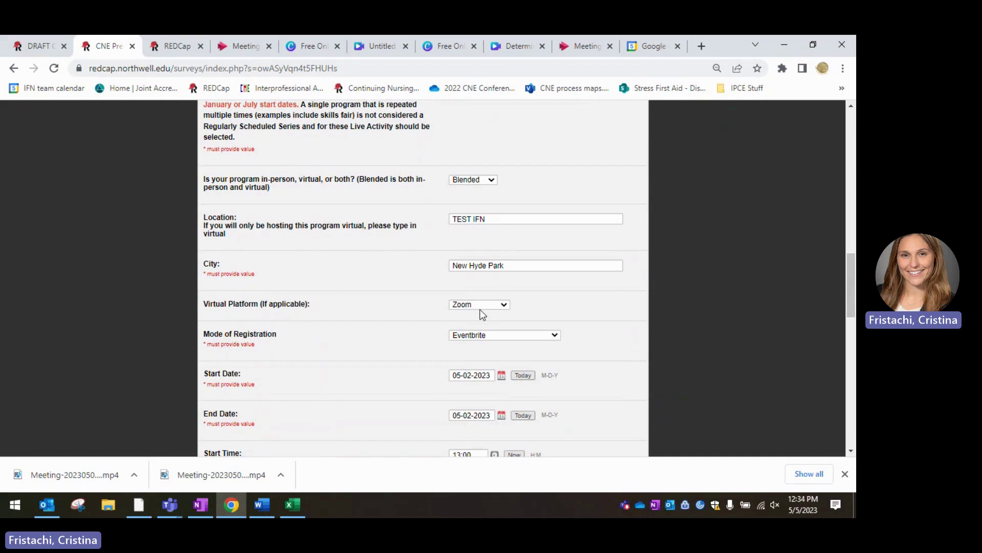
scroll(480, 311, "down", 3)
scroll(480, 311, "down", 3)
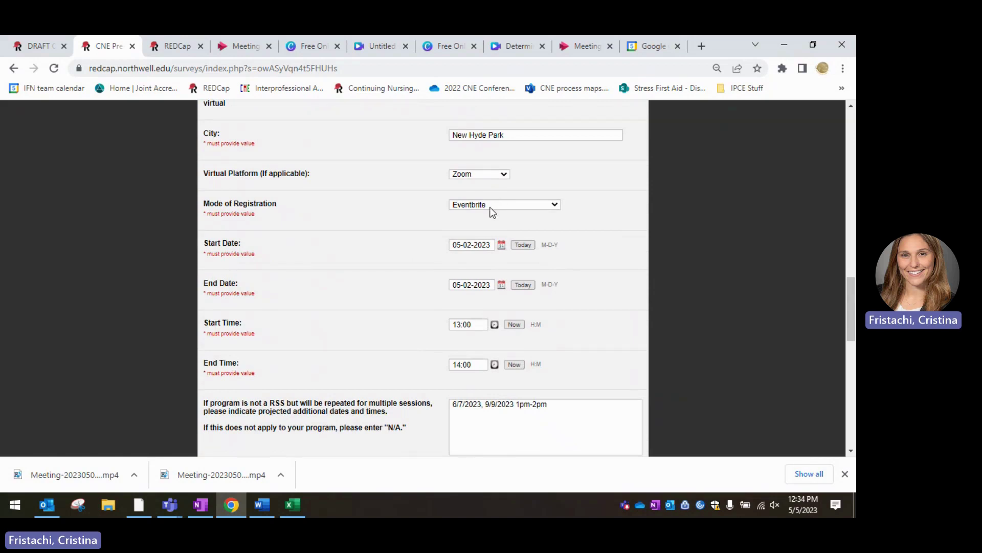
scroll(491, 211, "down", 2)
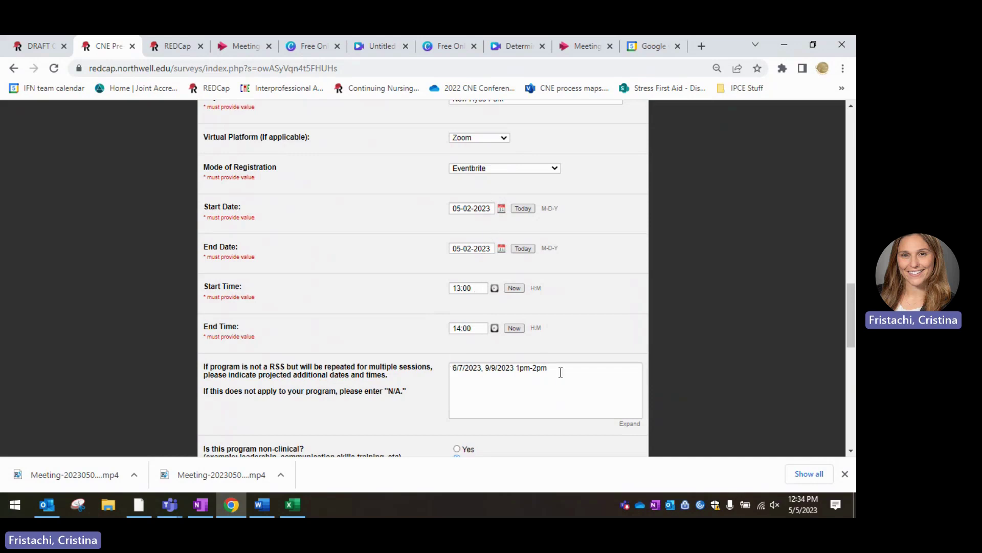
scroll(561, 372, "down", 2)
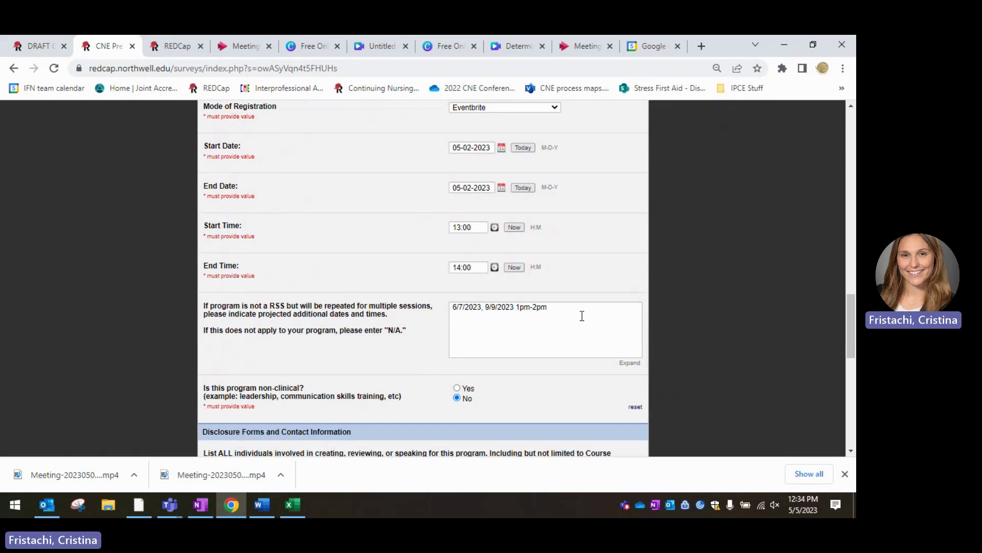
scroll(582, 315, "down", 2)
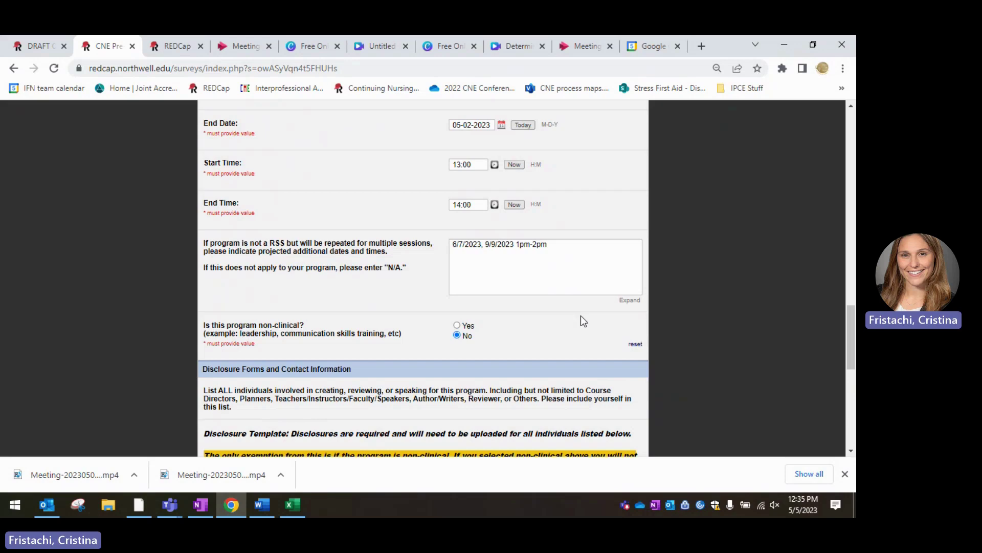
scroll(582, 317, "down", 2)
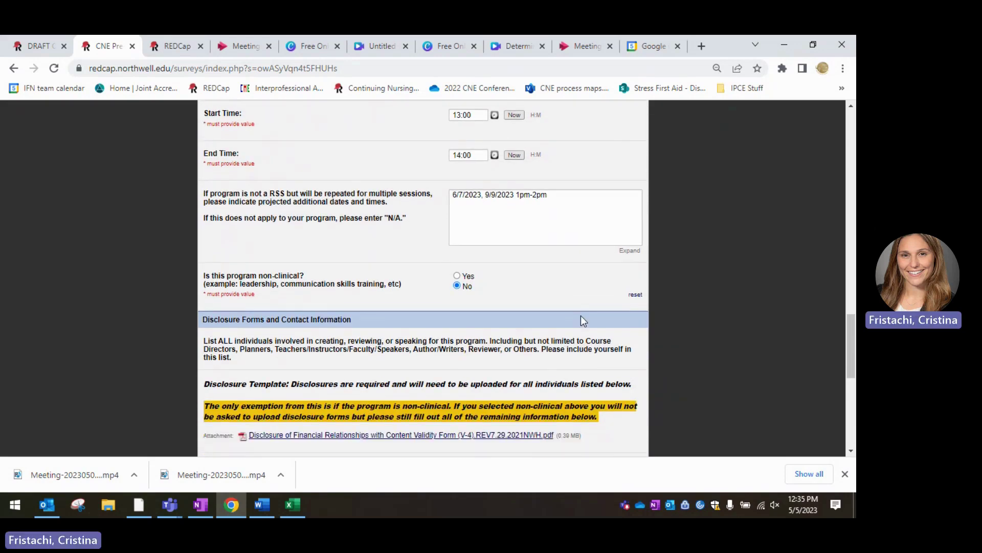
scroll(582, 318, "down", 2)
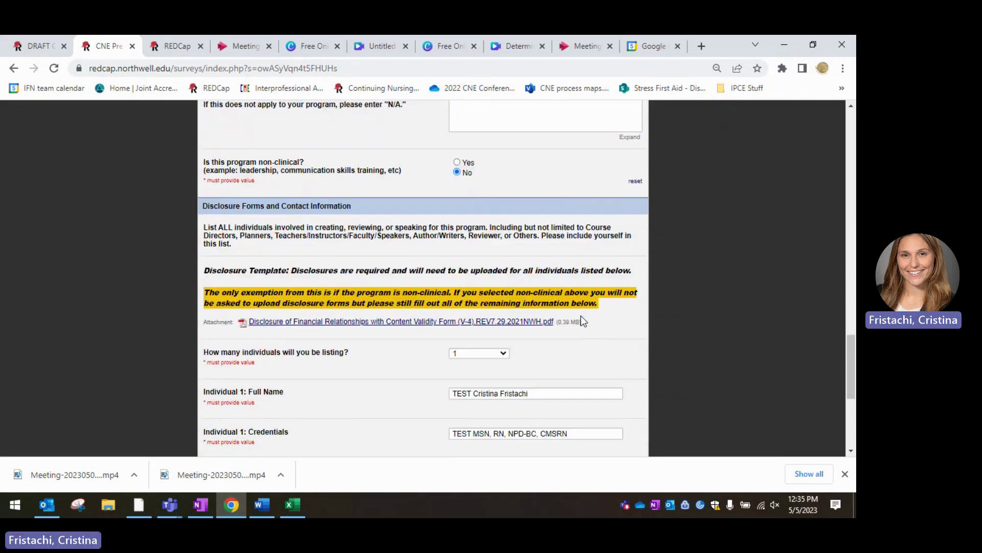
scroll(581, 315, "down", 1)
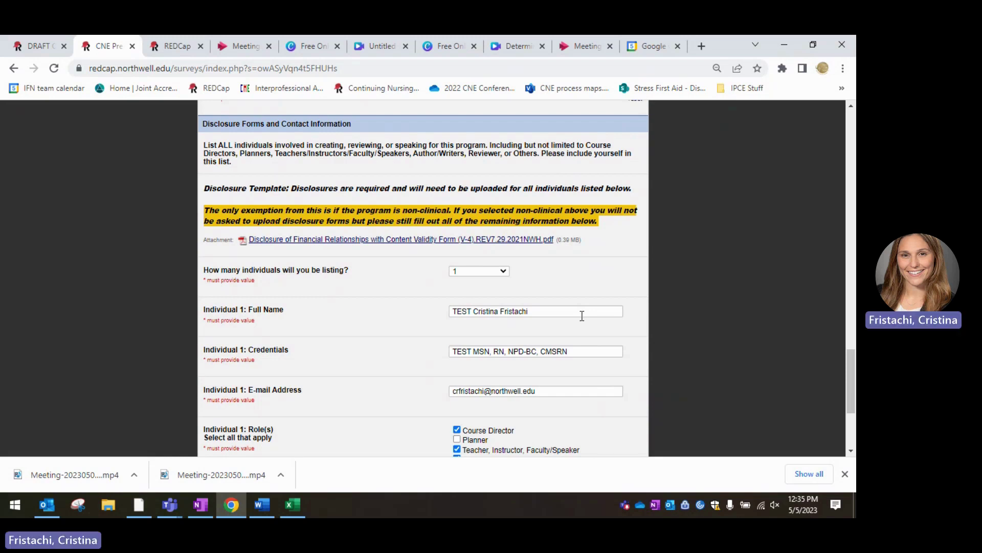
Choose 1 as the number of individuals being listed and submit the pre-application with that individual's details and disclosure form
left_click(502, 273)
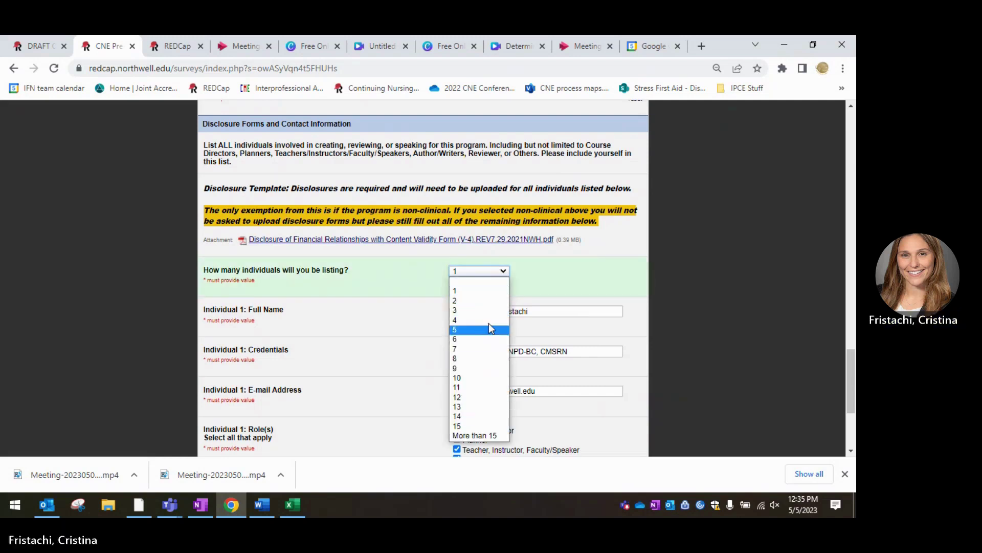
left_click(481, 292)
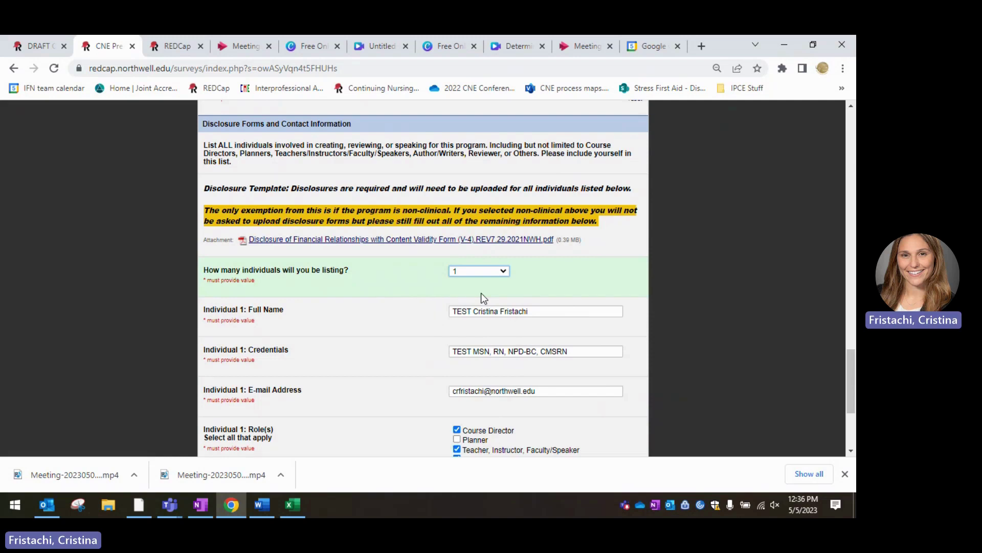
scroll(481, 293, "down", 2)
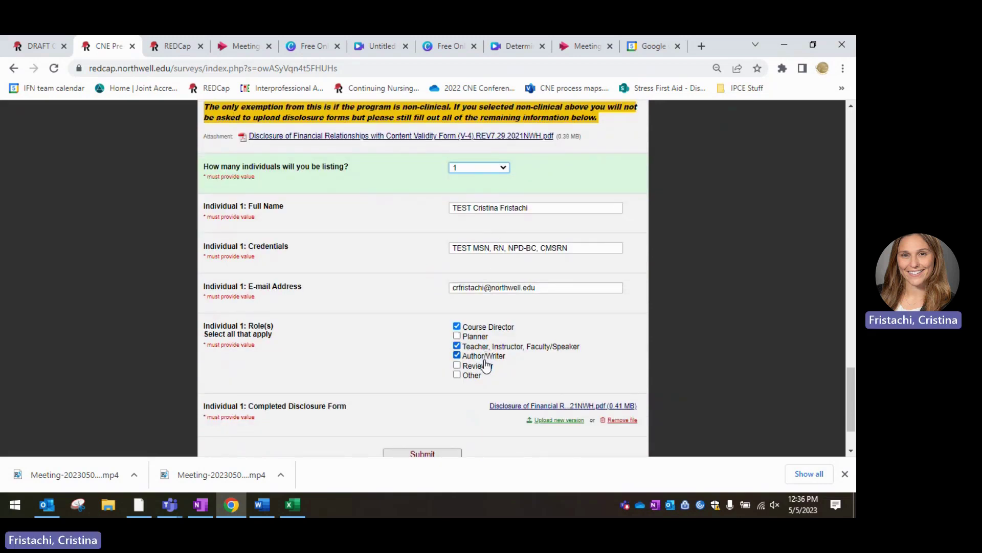
left_click(504, 408)
scroll(547, 385, "down", 1)
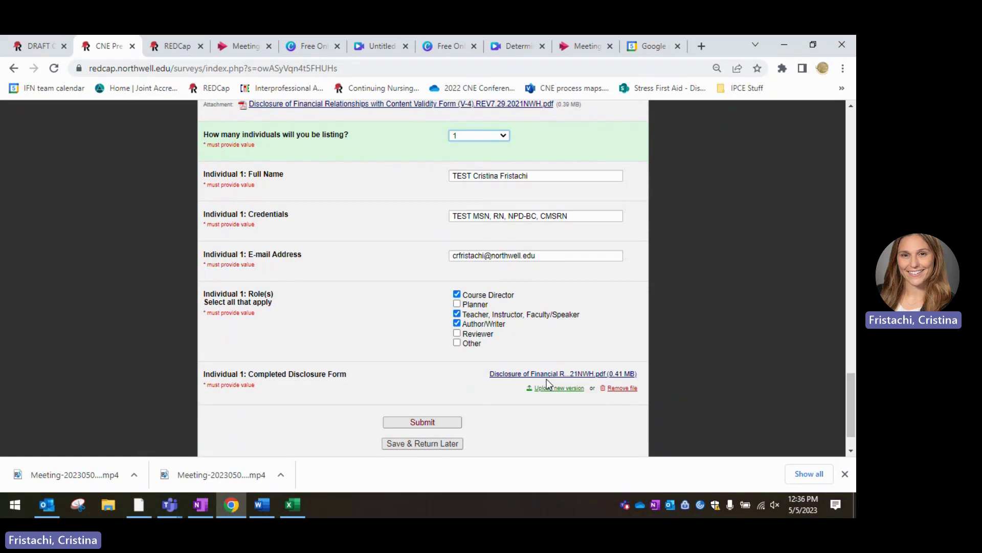
left_click(437, 427)
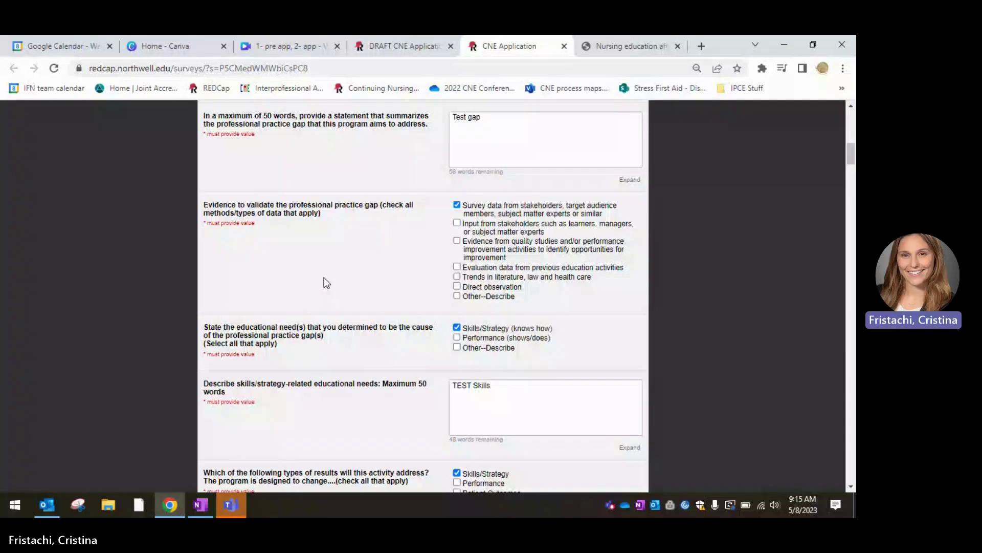
Review the CNE Application's introduction and its practice gap examples, gap statement, supporting evidence and educational needs questions
scroll(324, 278, "up", 15)
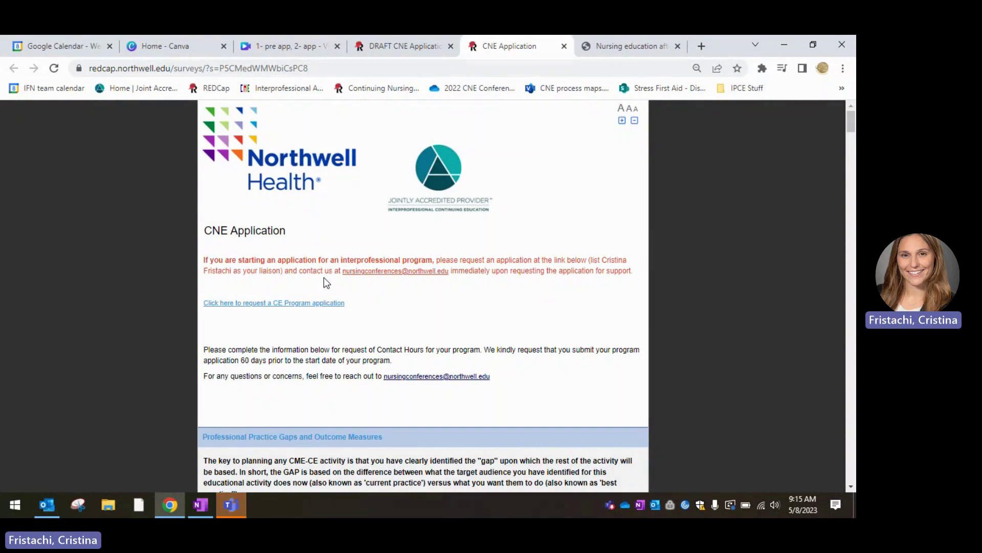
scroll(324, 278, "down", 4)
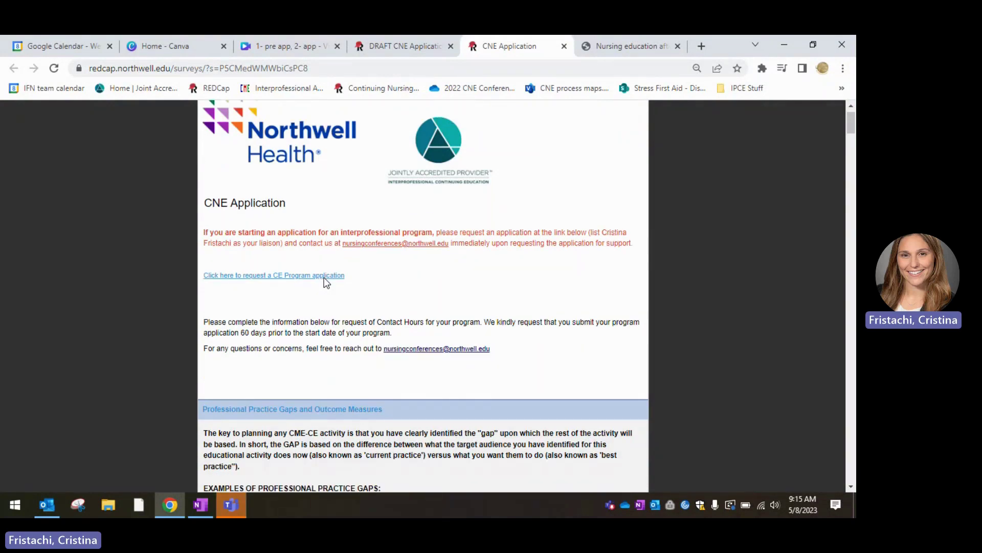
scroll(325, 277, "down", 2)
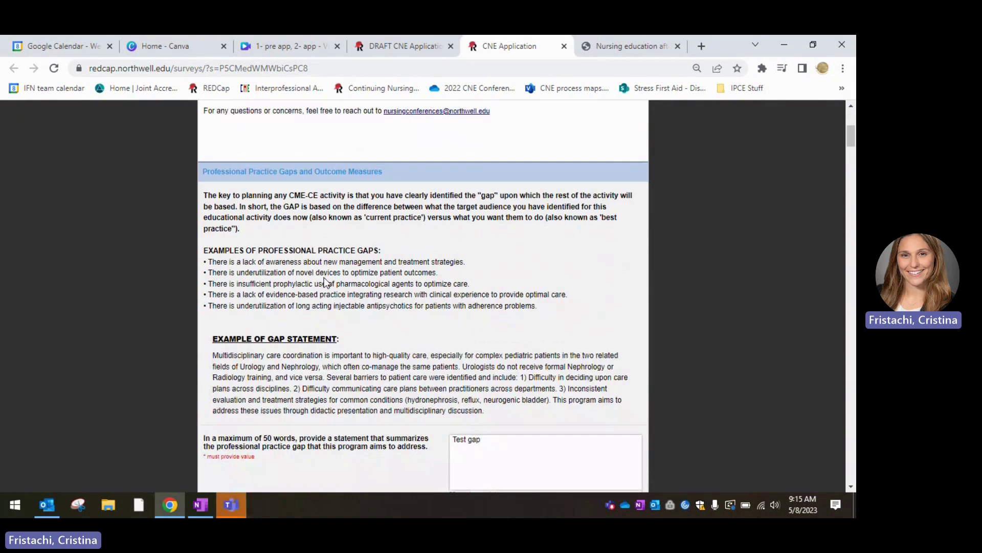
scroll(324, 280, "down", 2)
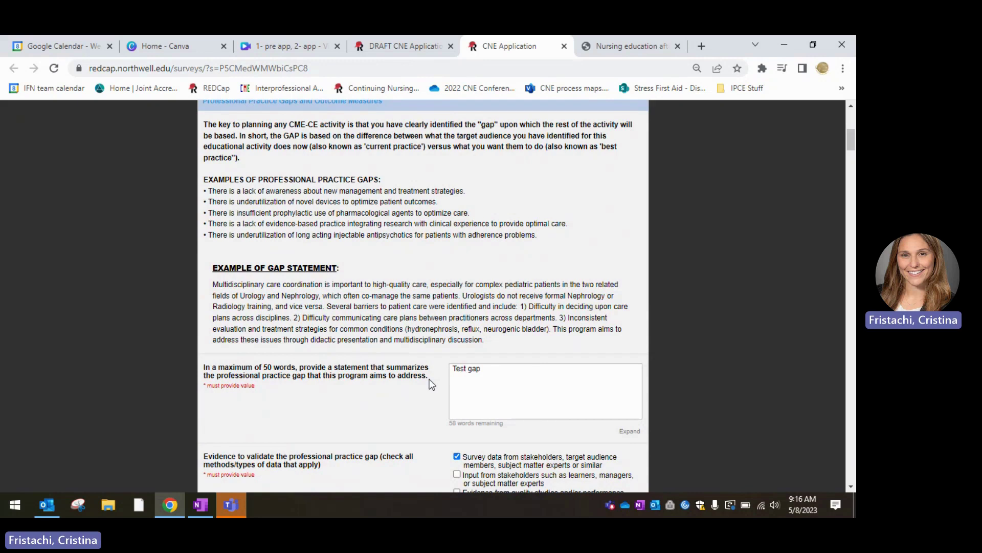
scroll(432, 384, "down", 1)
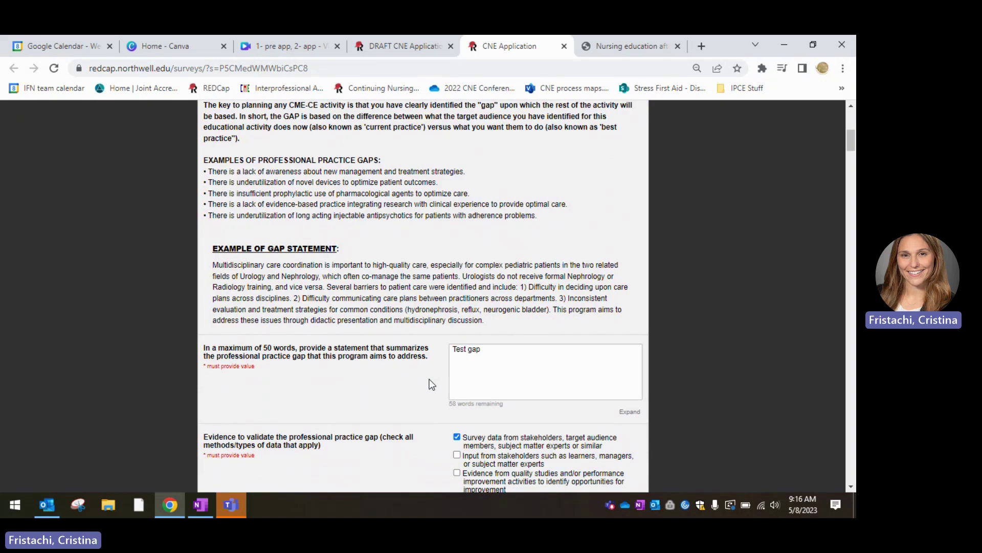
scroll(431, 384, "down", 1)
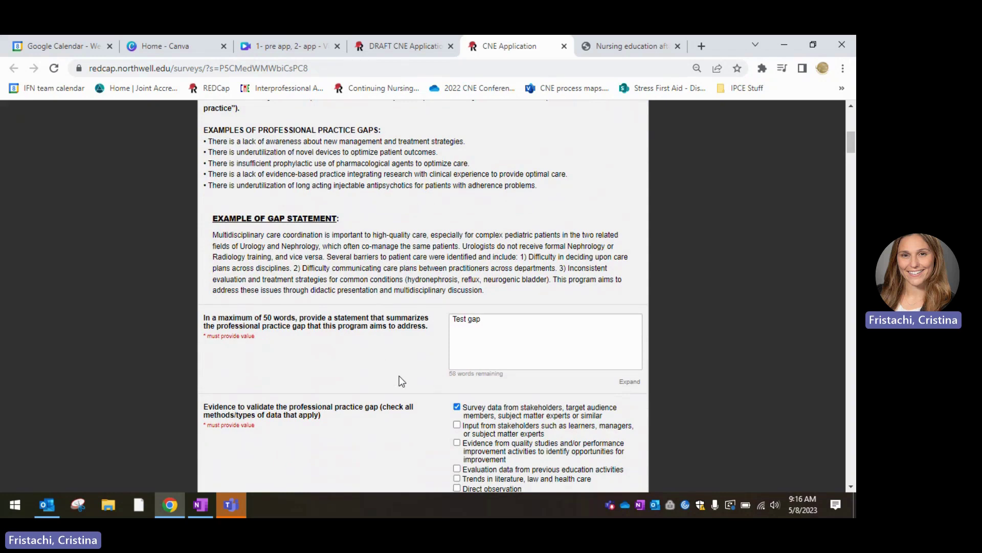
scroll(400, 378, "down", 3)
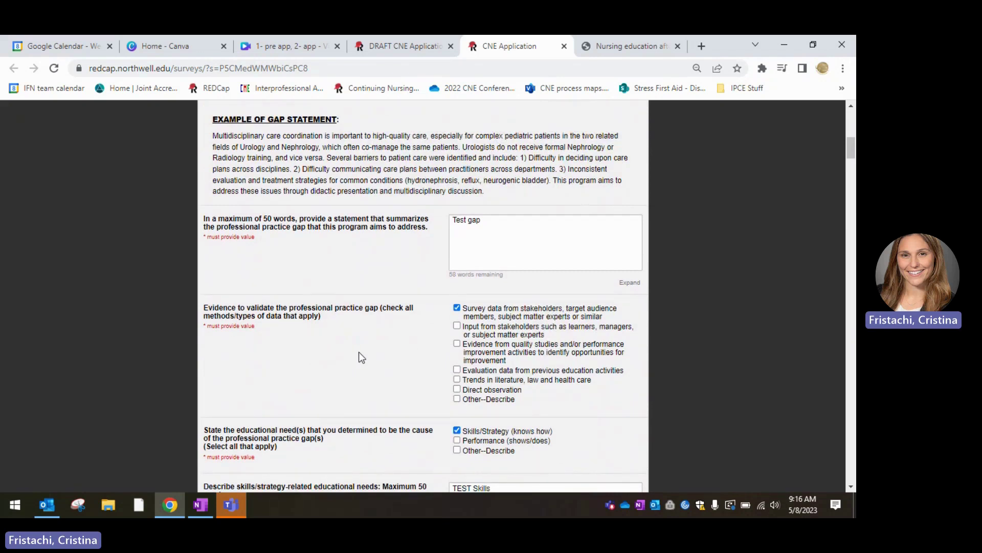
scroll(567, 407, "down", 1)
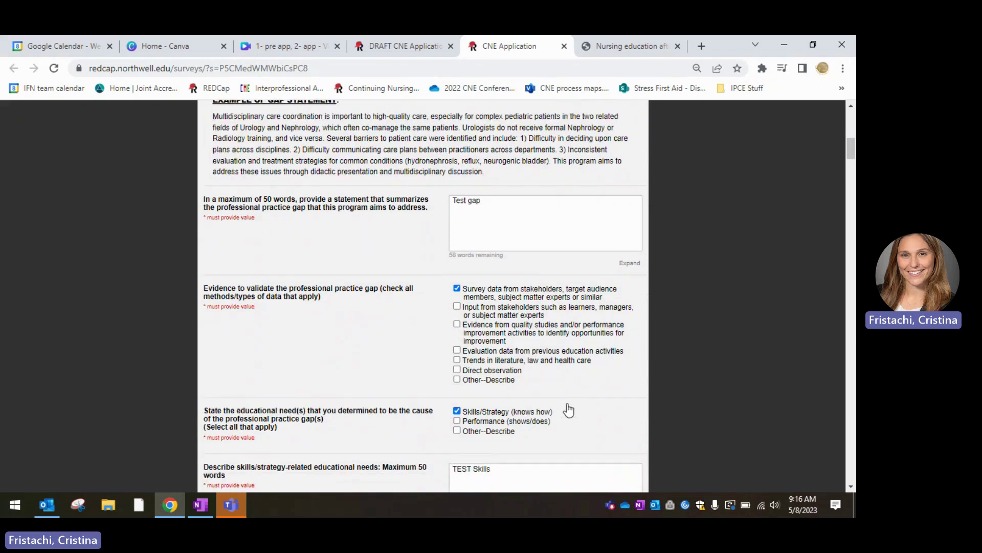
scroll(568, 409, "down", 1)
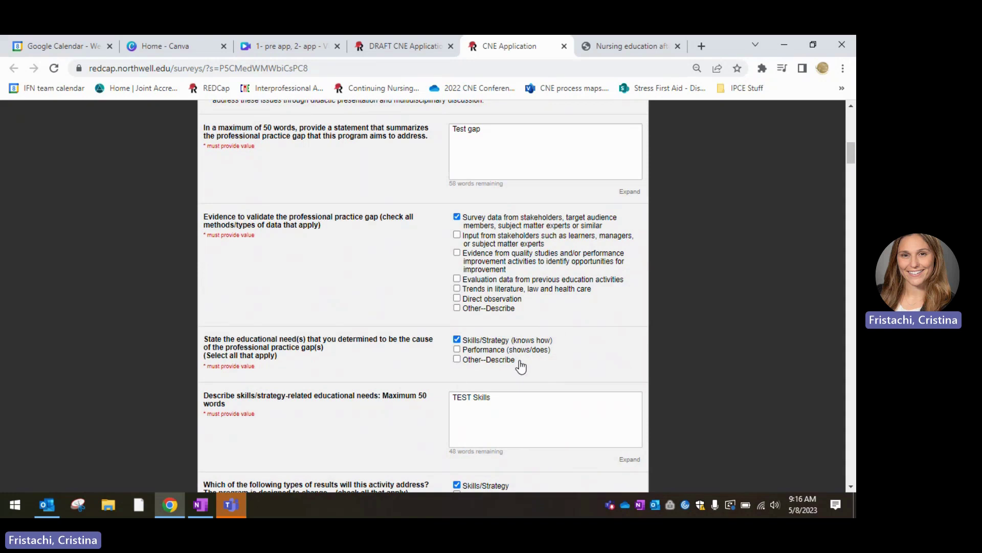
Check Performance (shows/does) as an educational need to view its description field, and clear it again
scroll(520, 367, "down", 1)
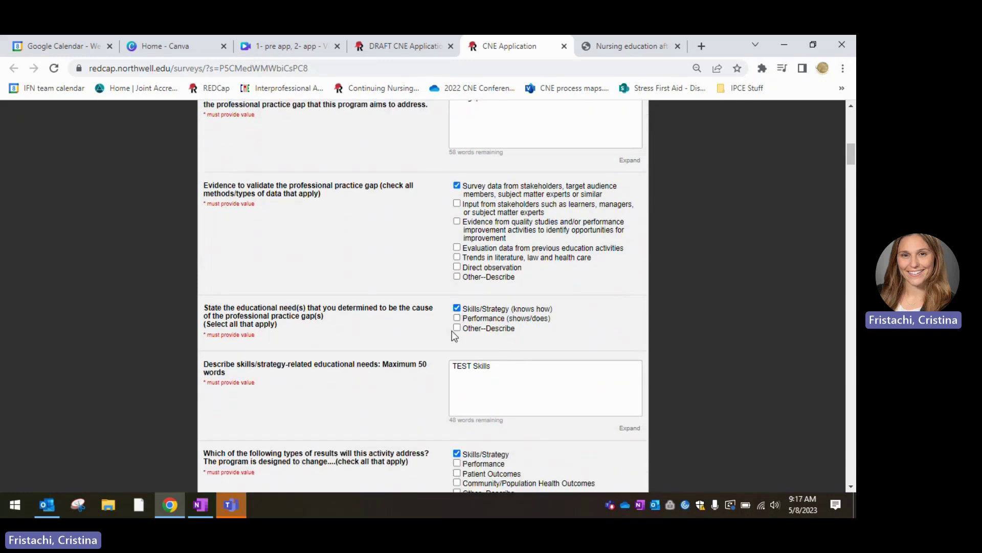
left_click(457, 318)
scroll(483, 394, "down", 1)
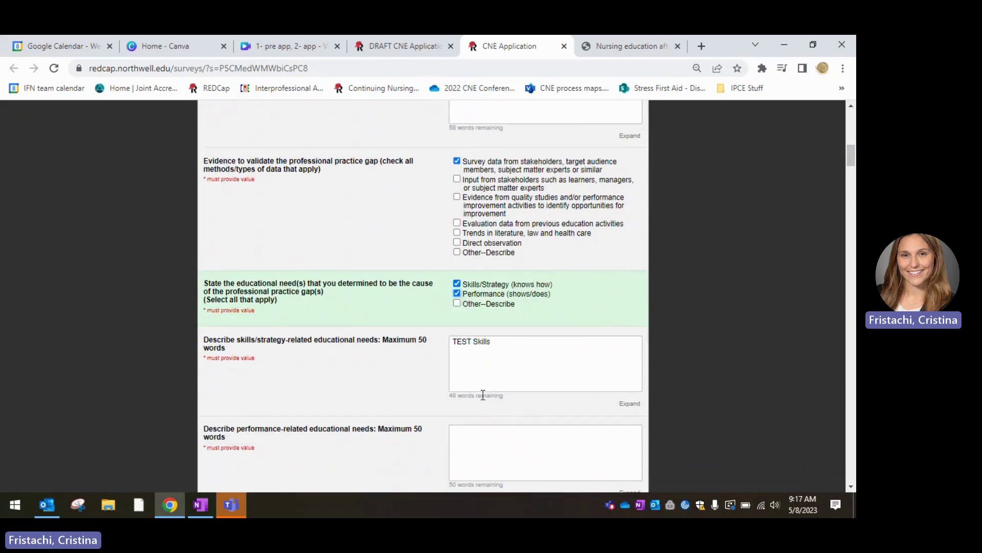
scroll(483, 394, "down", 2)
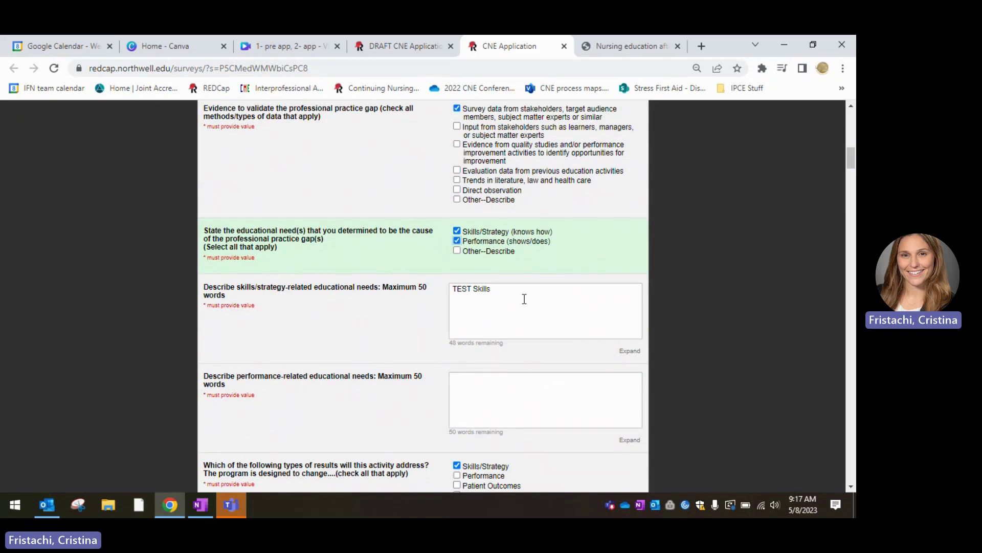
left_click(457, 241)
Review the application's questions on types of results, intended change, core team competencies, prepared learning objectives and the two activity-specific objectives
scroll(522, 349, "down", 2)
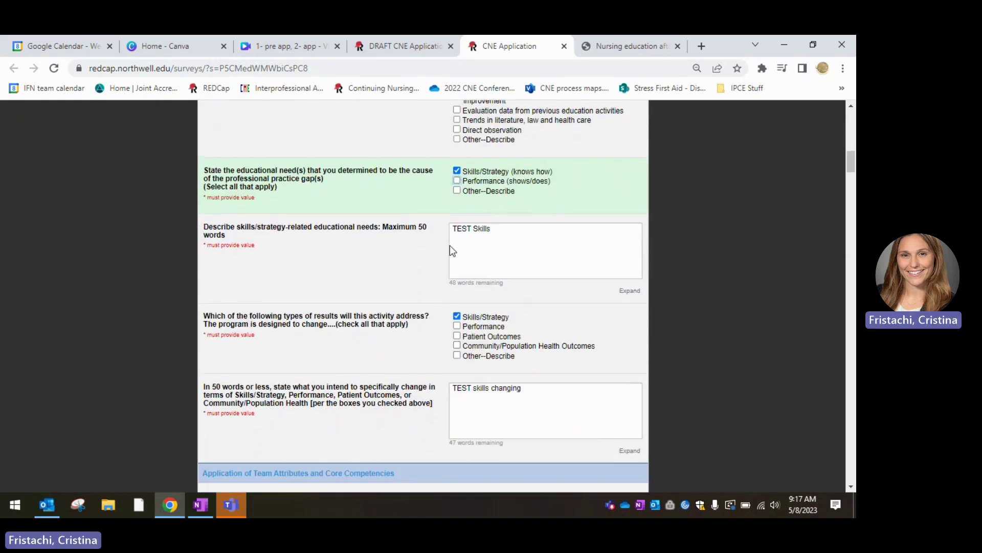
scroll(512, 266, "down", 1)
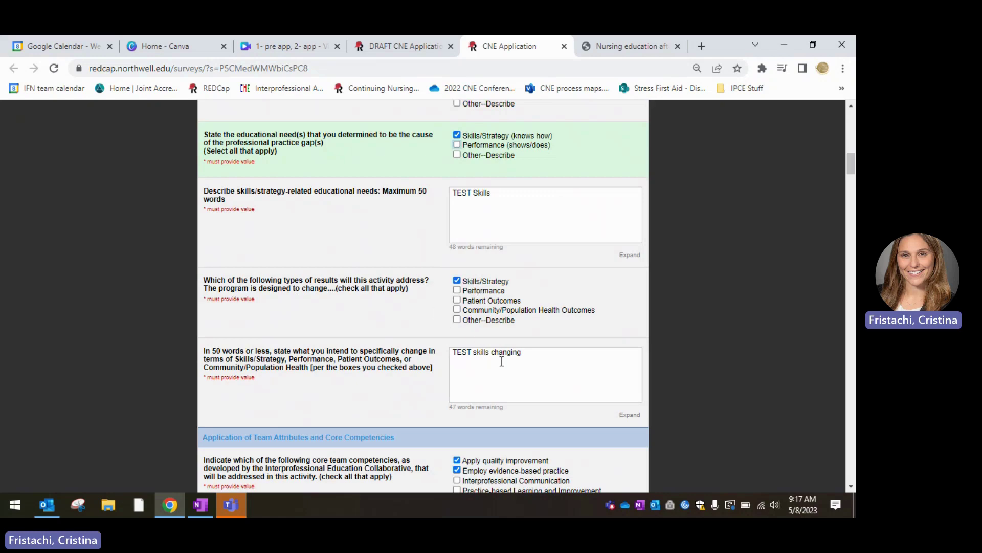
scroll(507, 371, "down", 3)
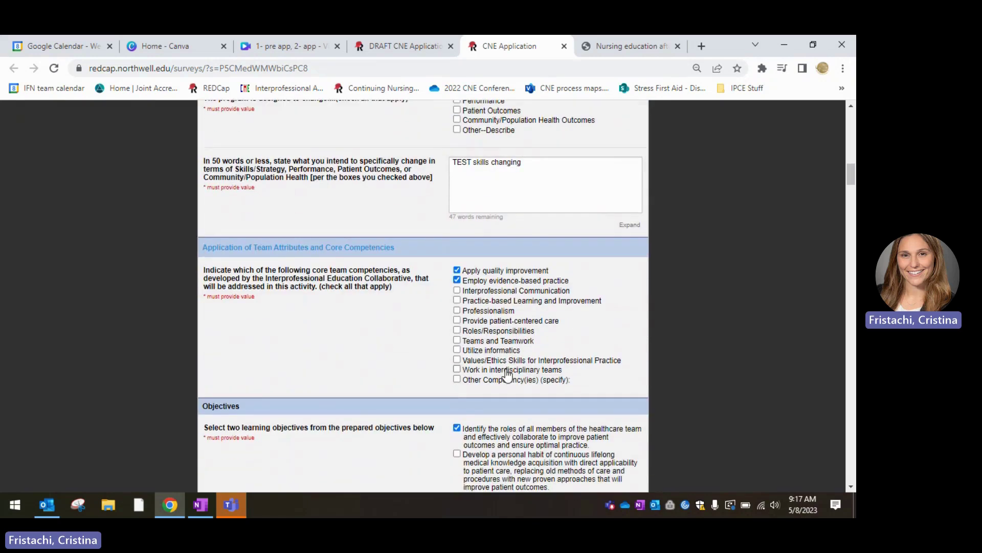
scroll(507, 375, "down", 2)
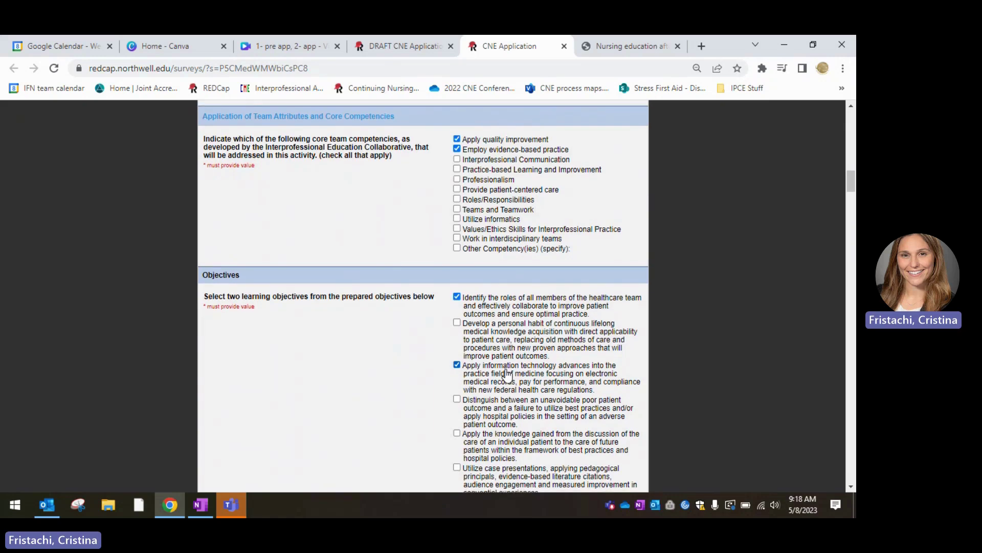
scroll(506, 375, "down", 1)
scroll(507, 375, "down", 1)
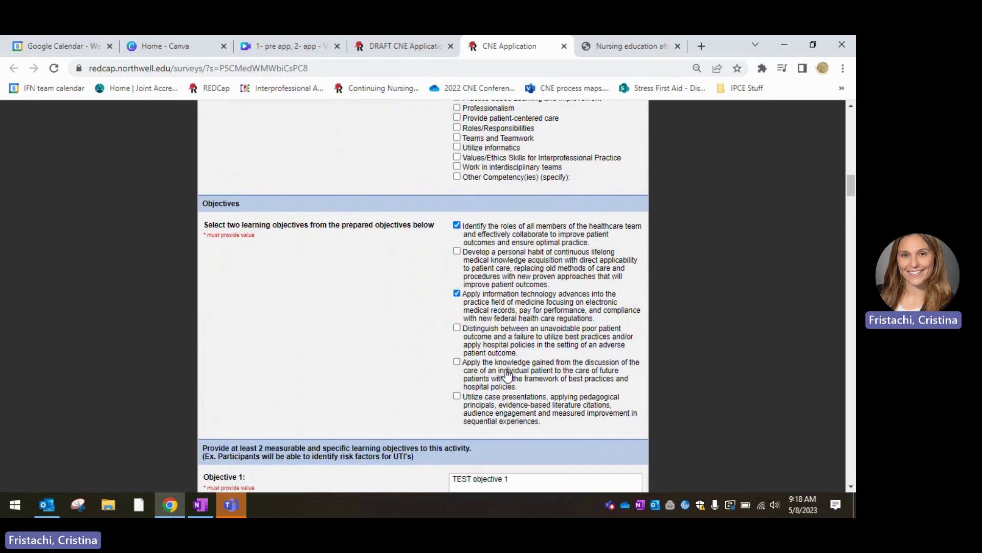
scroll(507, 375, "down", 1)
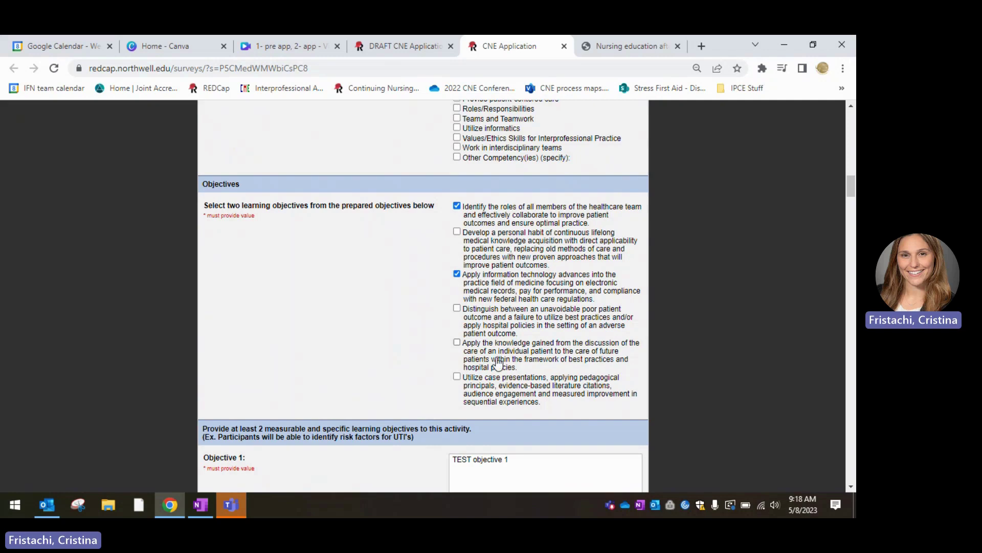
scroll(589, 333, "down", 2)
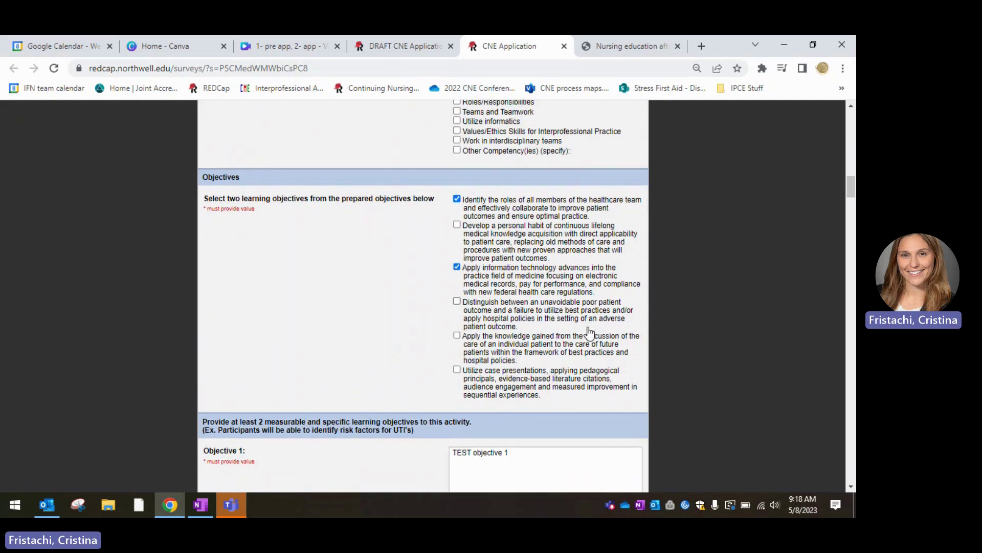
scroll(589, 333, "down", 2)
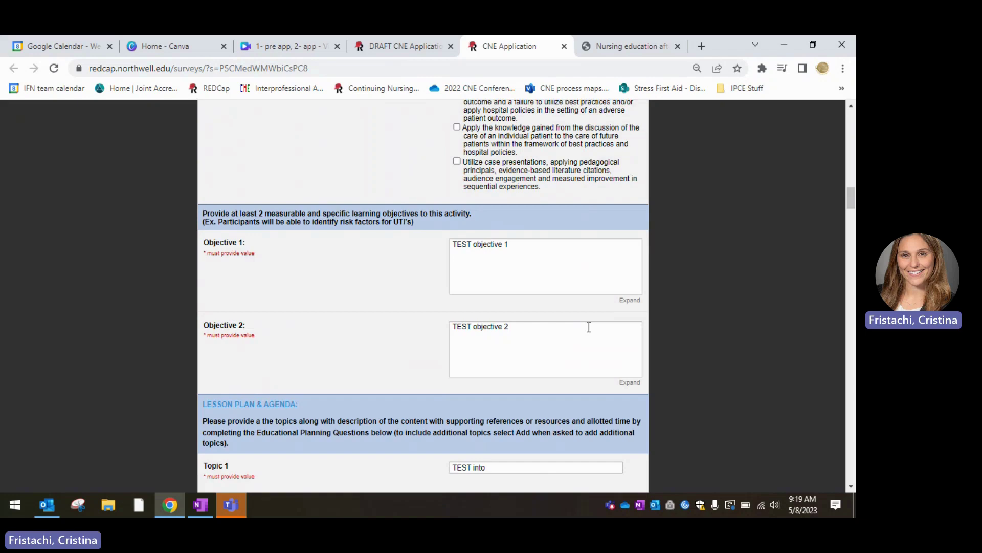
Review the Lesson Plan & Agenda fields for each topic, including description, presenters, time frame, teaching methods and additional topics
scroll(589, 327, "down", 5)
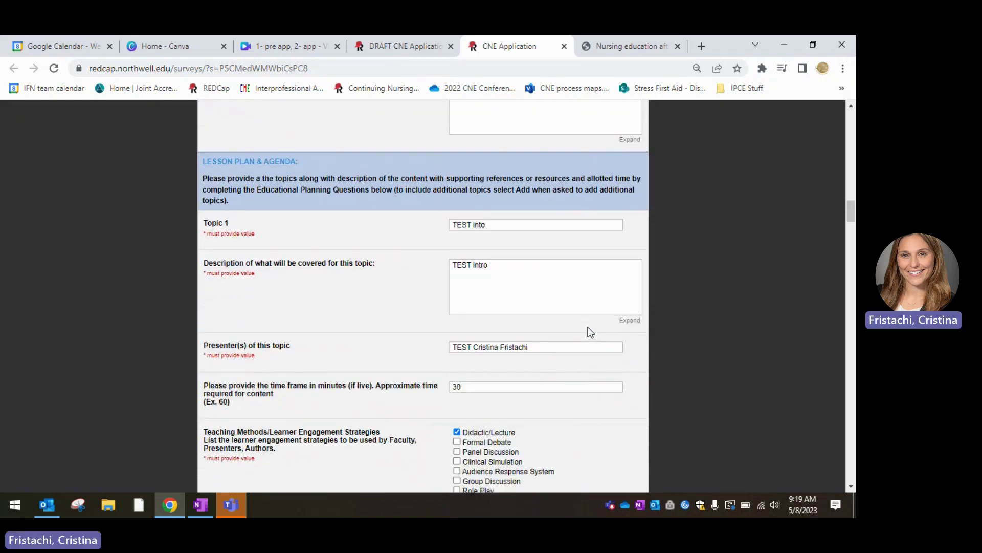
scroll(591, 332, "down", 1)
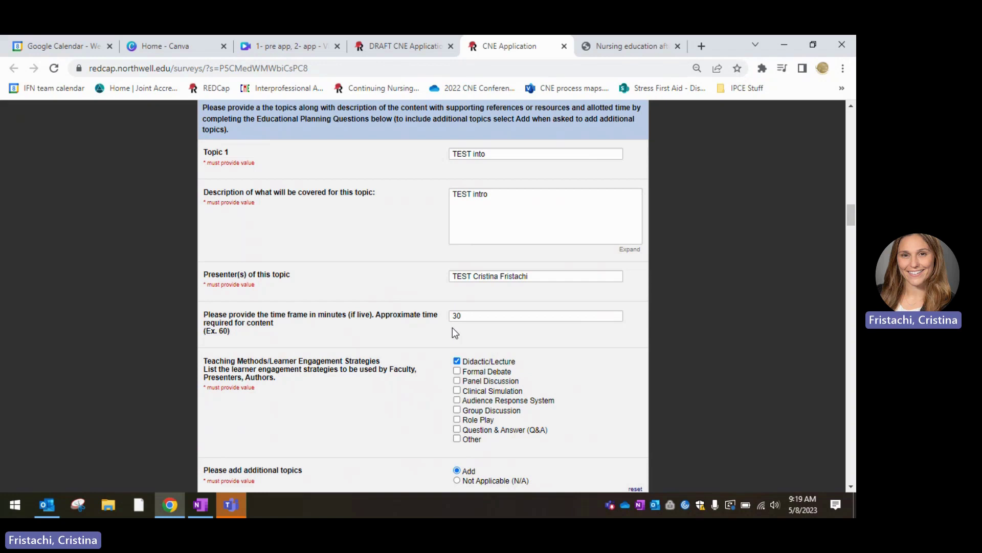
scroll(454, 333, "down", 2)
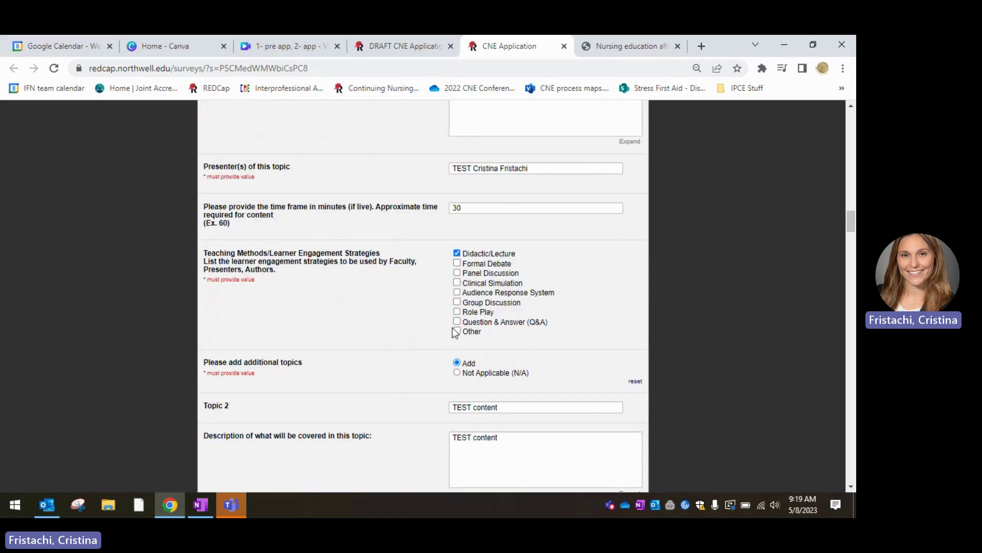
scroll(455, 332, "down", 2)
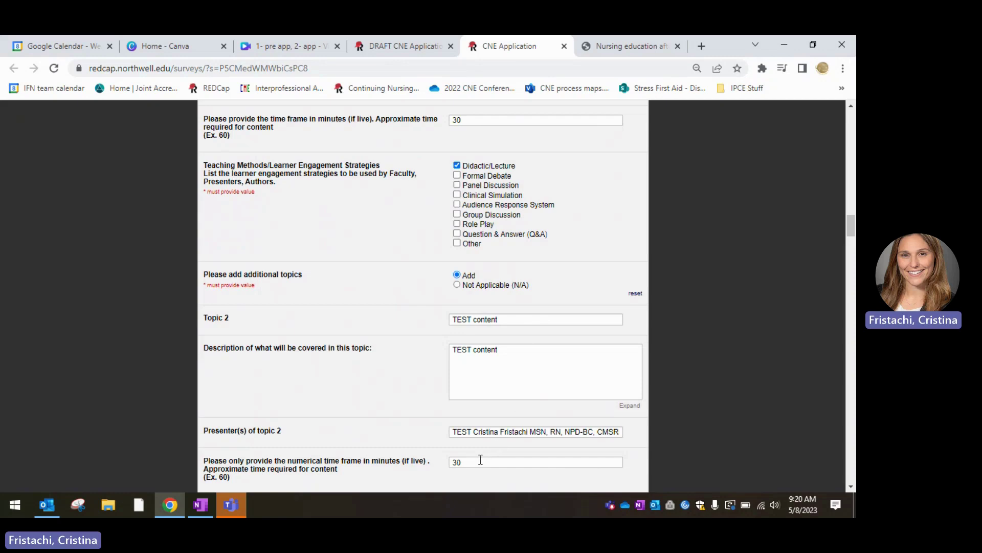
scroll(481, 461, "down", 4)
scroll(480, 463, "down", 20)
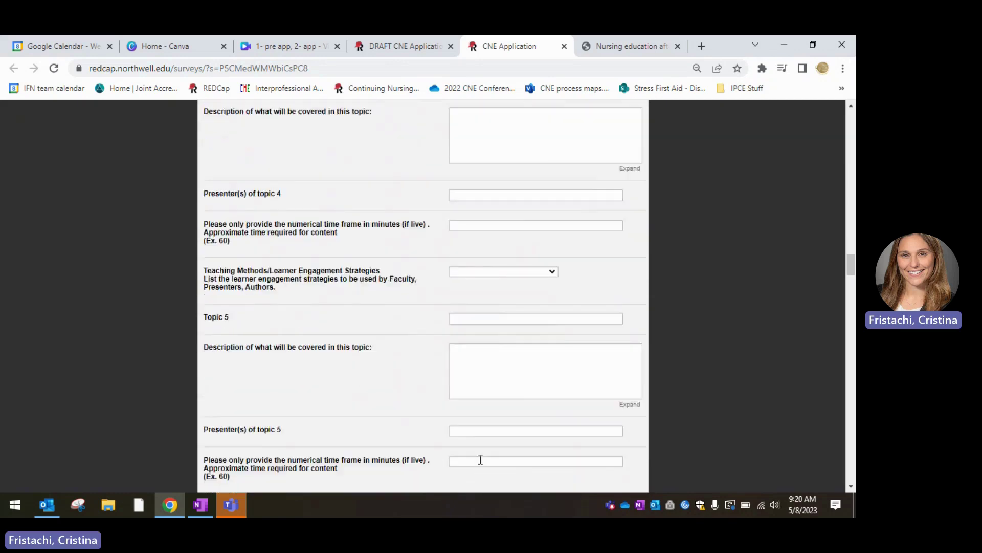
Examine the Live Contact Hours calculation example and the agenda upload instructions with their rounding rules
scroll(480, 464, "down", 7)
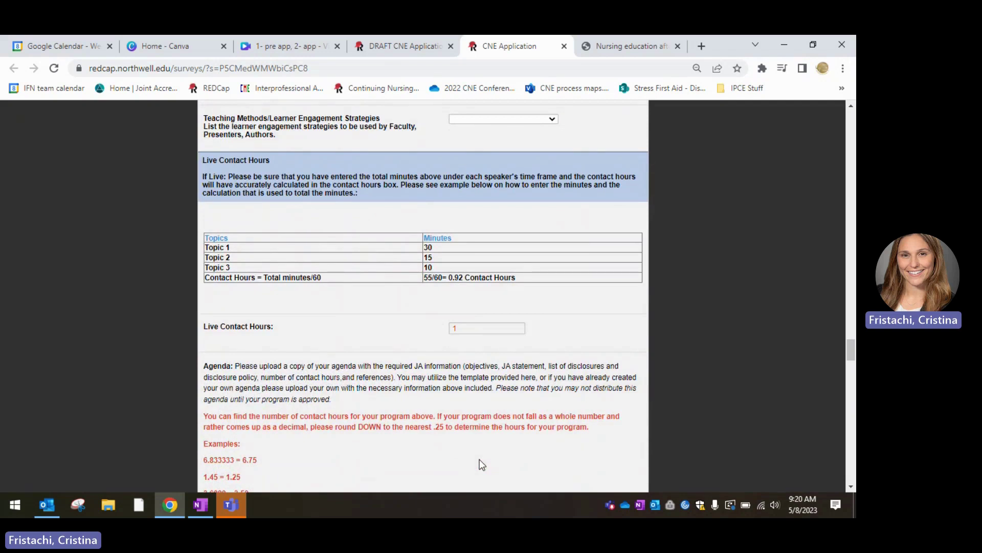
scroll(481, 464, "down", 1)
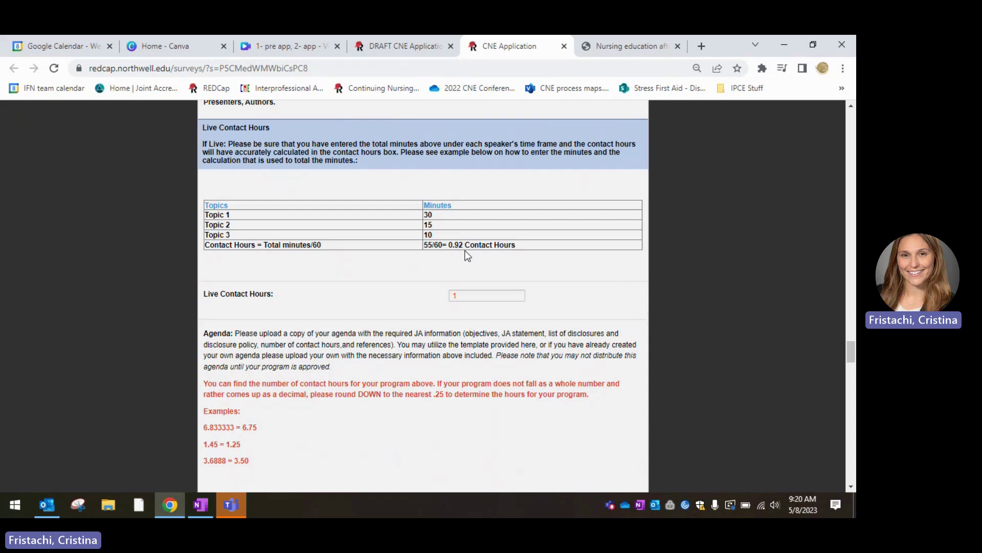
scroll(467, 256, "down", 3)
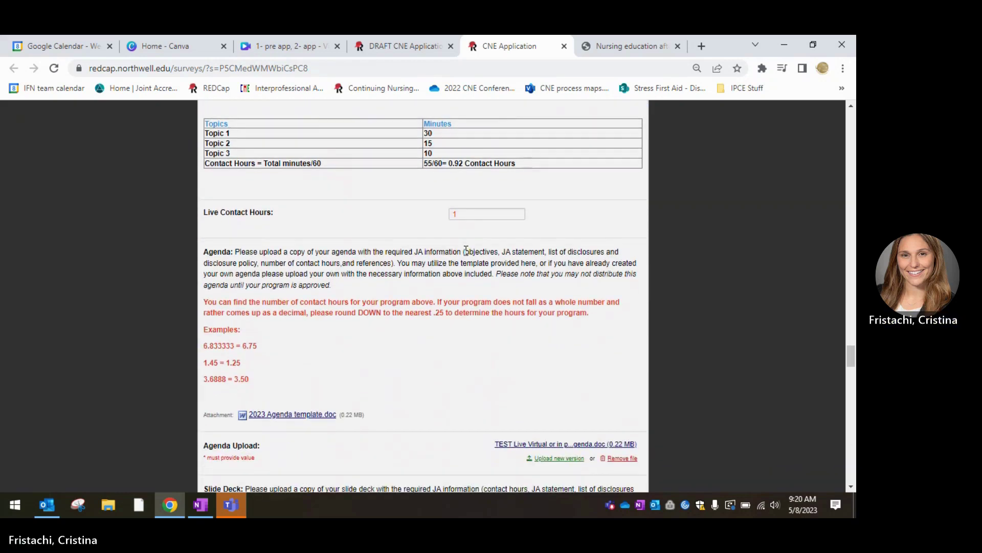
scroll(467, 250, "down", 1)
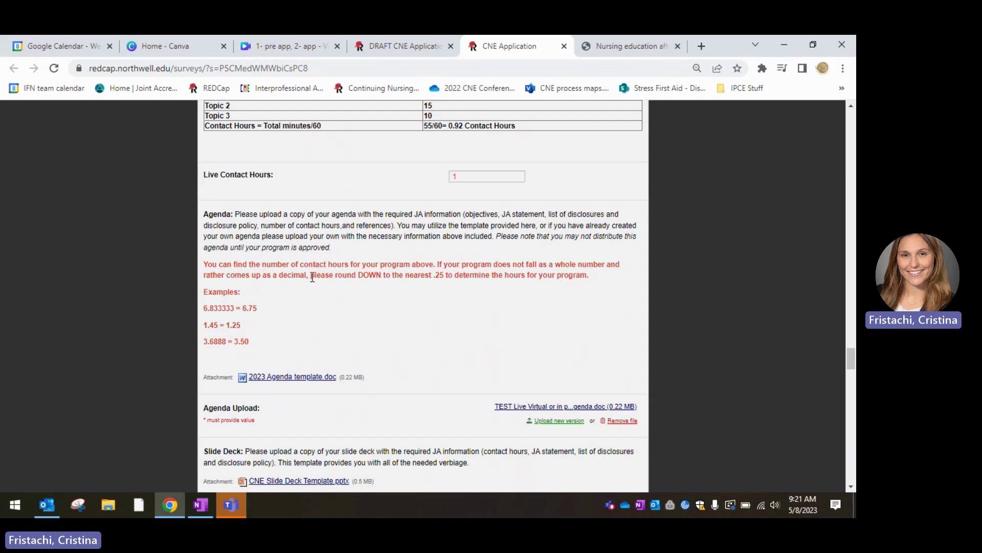
scroll(312, 277, "down", 1)
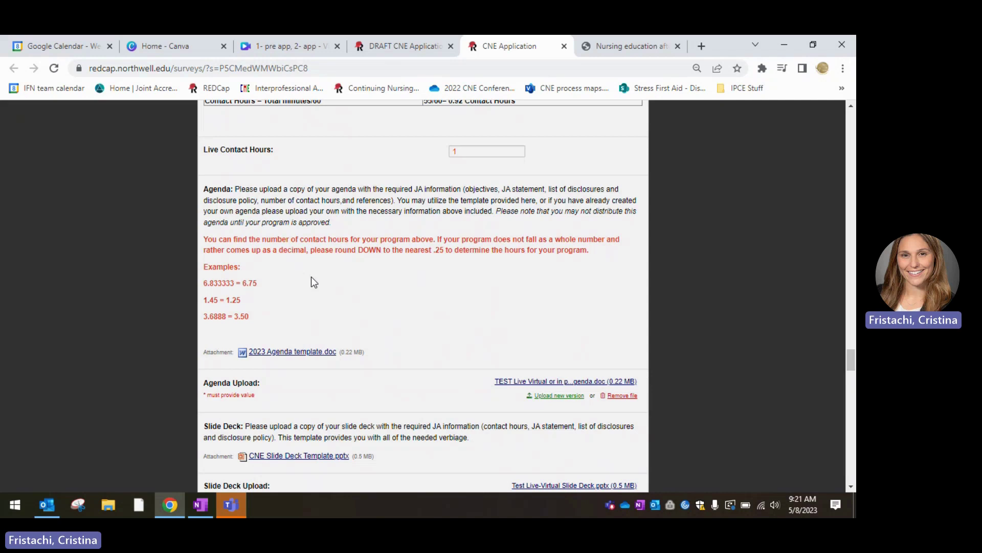
scroll(311, 277, "down", 1)
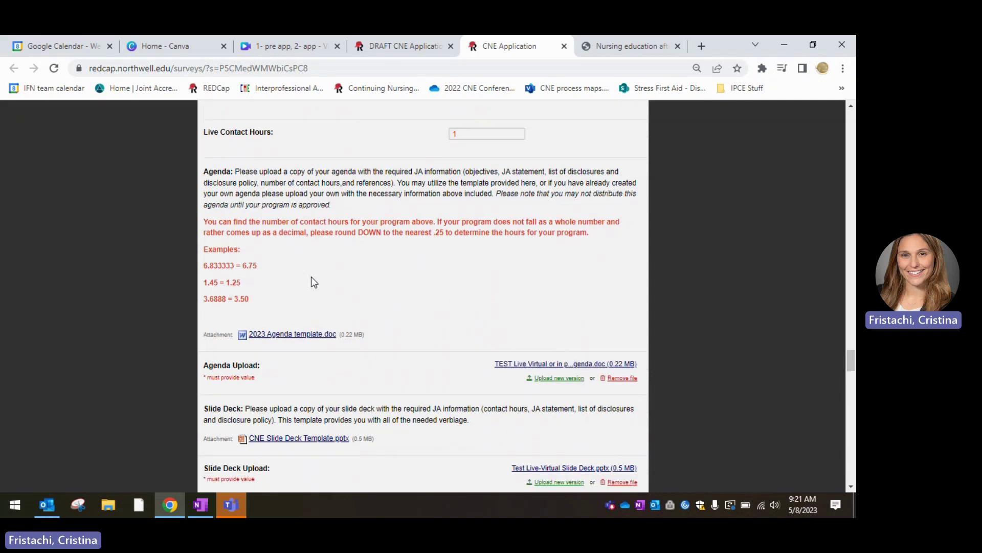
Download and open the attached 2023 Agenda template.doc in Word and review its title, date, location, learning objectives and schedule
scroll(311, 281, "down", 1)
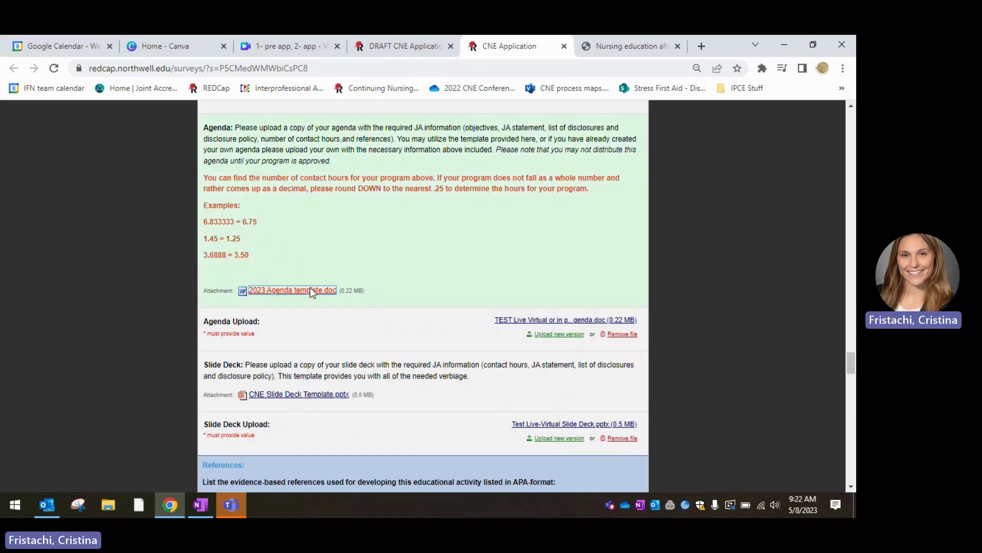
left_click(310, 289)
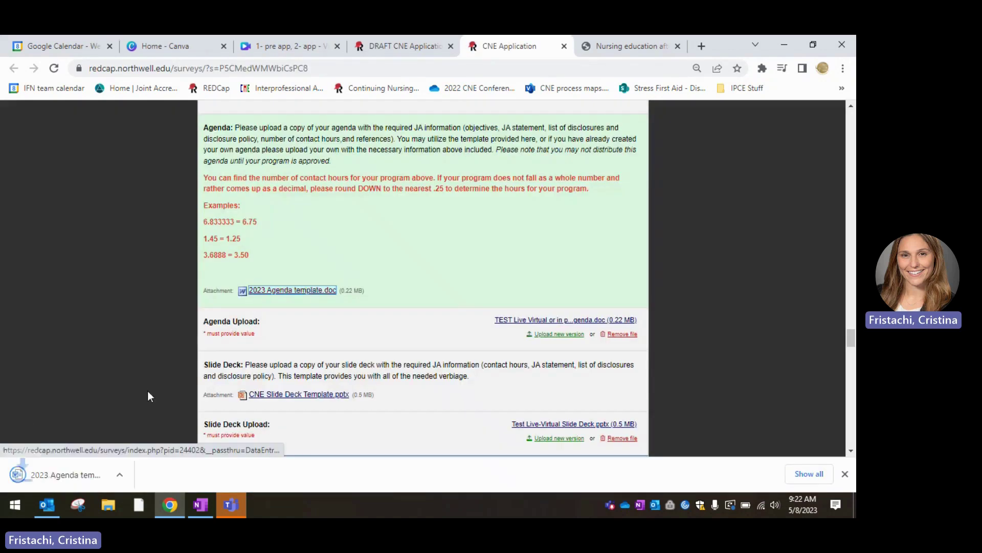
left_click(73, 474)
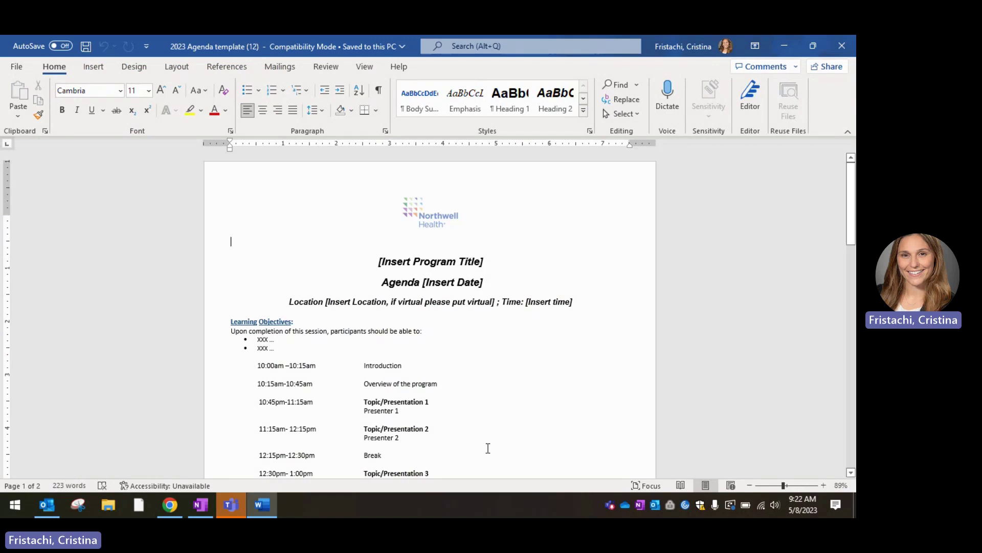
scroll(514, 433, "down", 1)
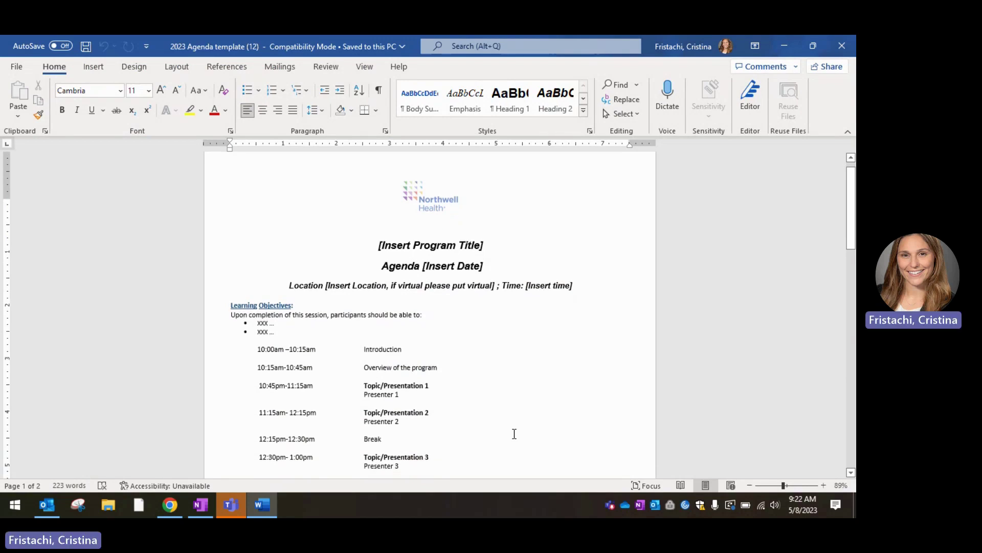
scroll(514, 434, "up", 1)
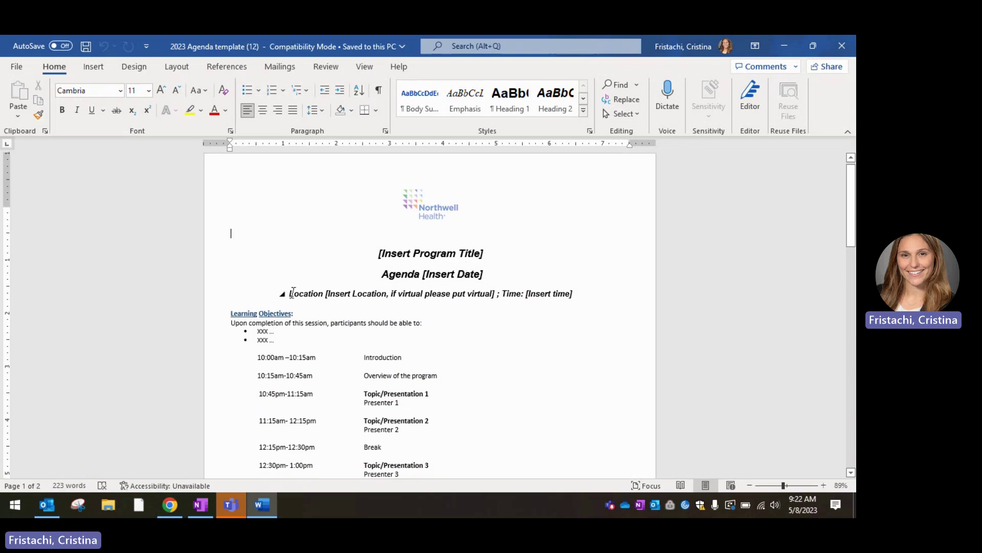
scroll(526, 336, "down", 2)
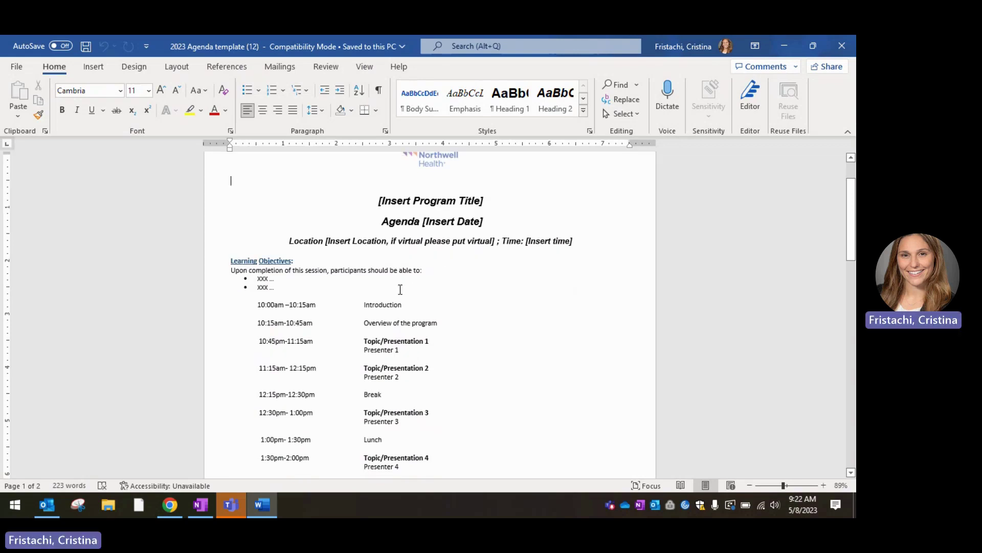
scroll(479, 320, "down", 3)
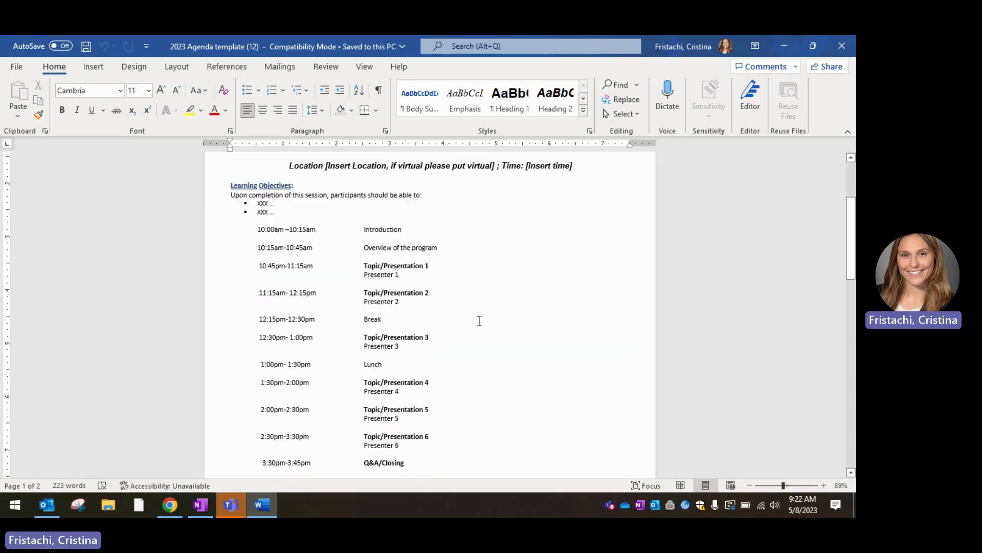
Review the agenda template's disclosure policy, disclosures, Joint Accreditation Statement, credit designations and references, and close the document
scroll(444, 328, "down", 8)
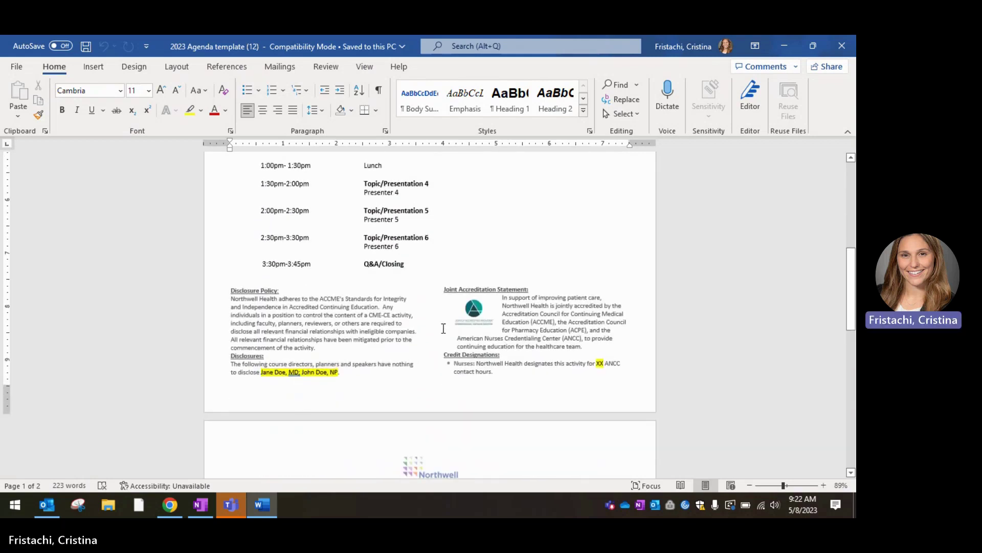
scroll(444, 328, "down", 2)
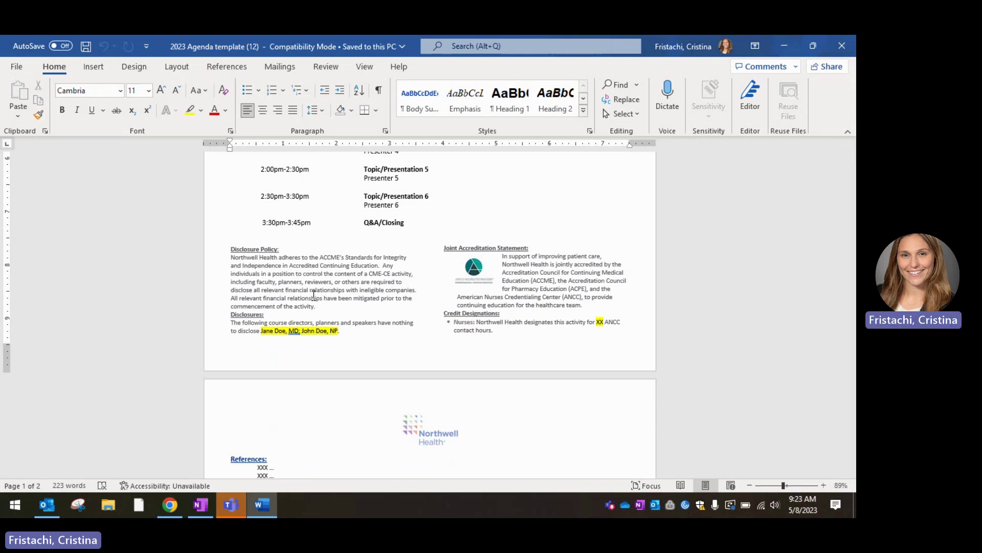
scroll(313, 297, "down", 1)
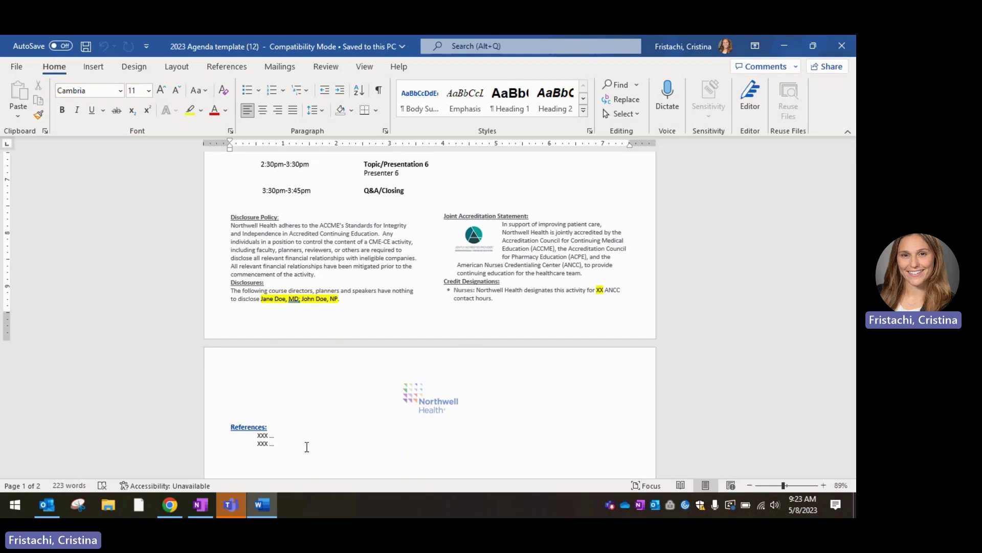
left_click(844, 53)
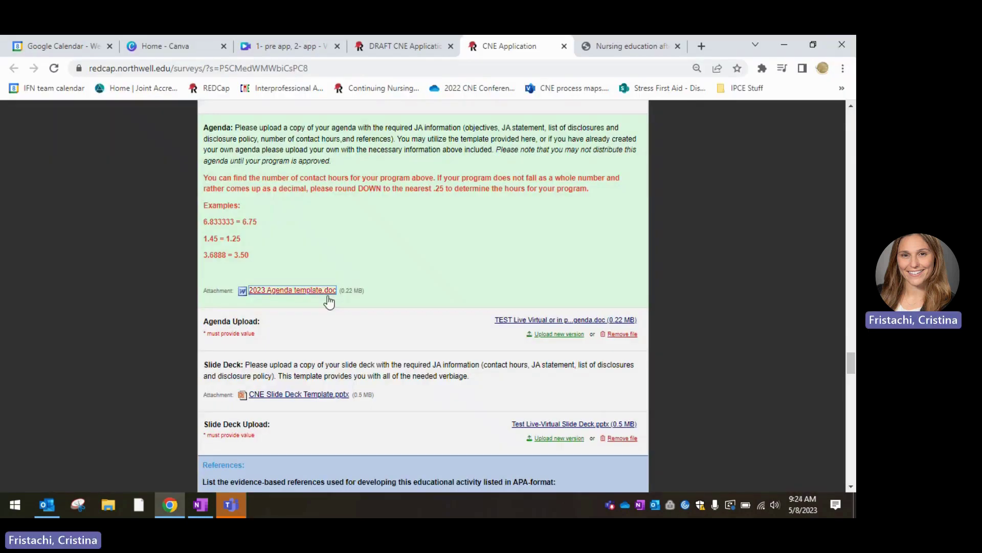
Open the attached CNE Slide Deck Template.pptx in PowerPoint, review its title, Joint Accreditation Statement and Disclosure Policy slides, and close it
left_click(292, 395)
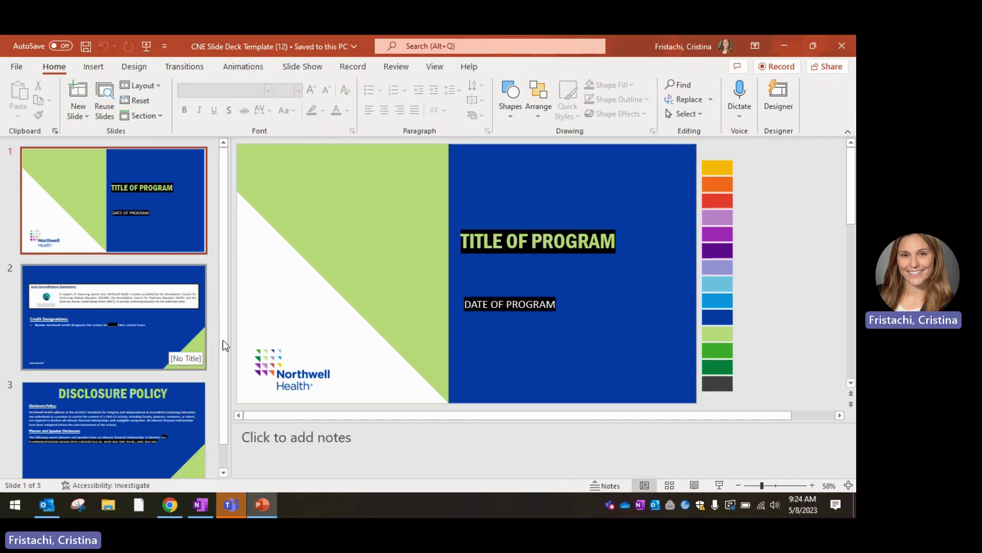
left_click(139, 315)
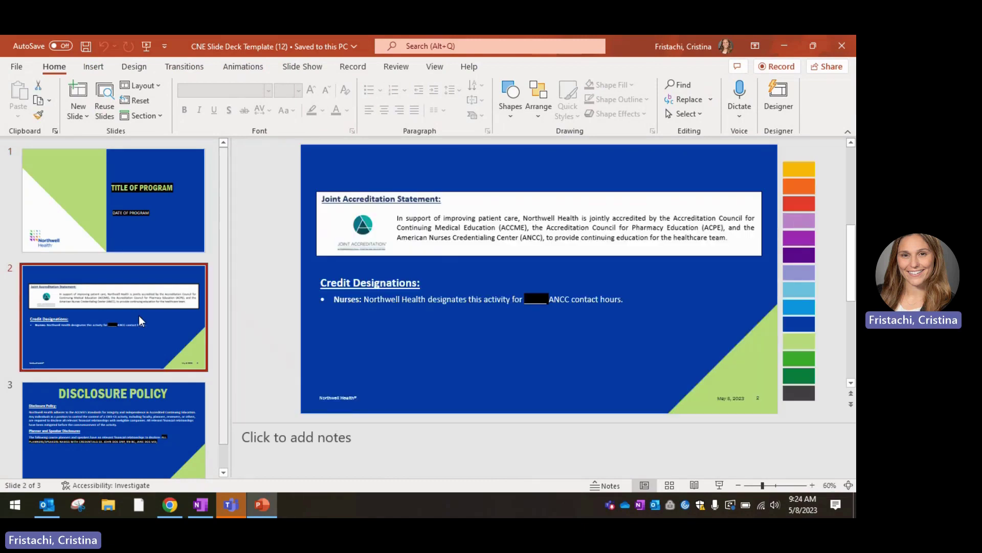
left_click(436, 233)
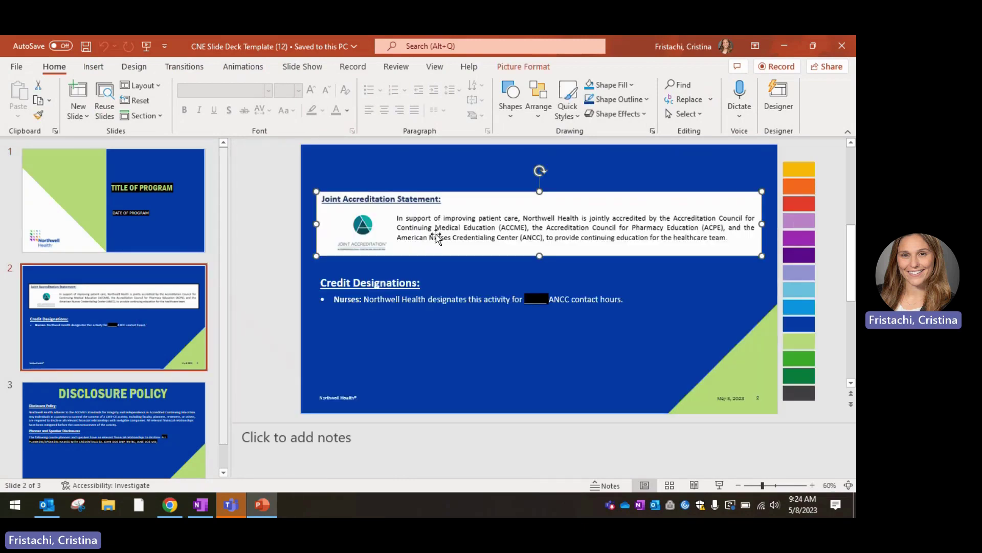
left_click(444, 165)
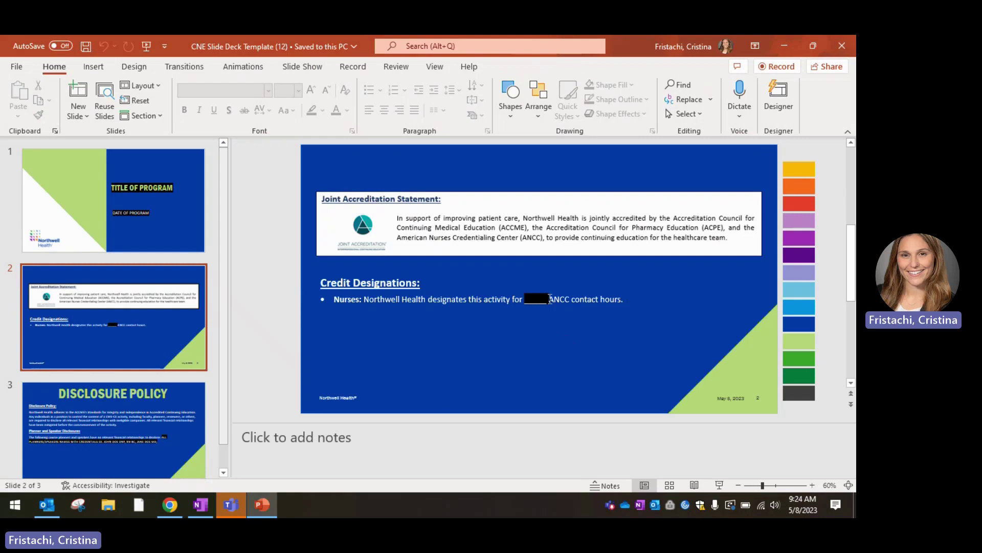
left_click(151, 409)
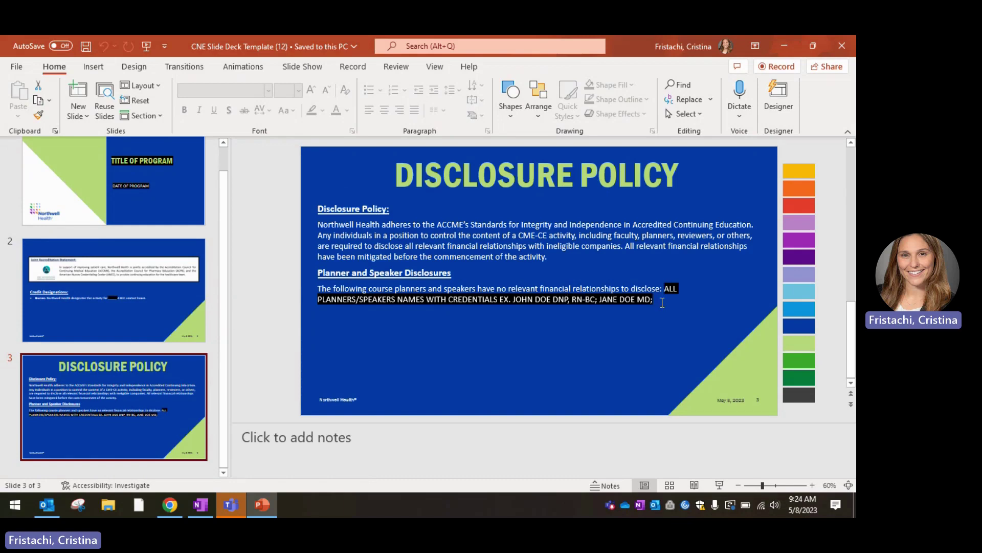
left_click(843, 45)
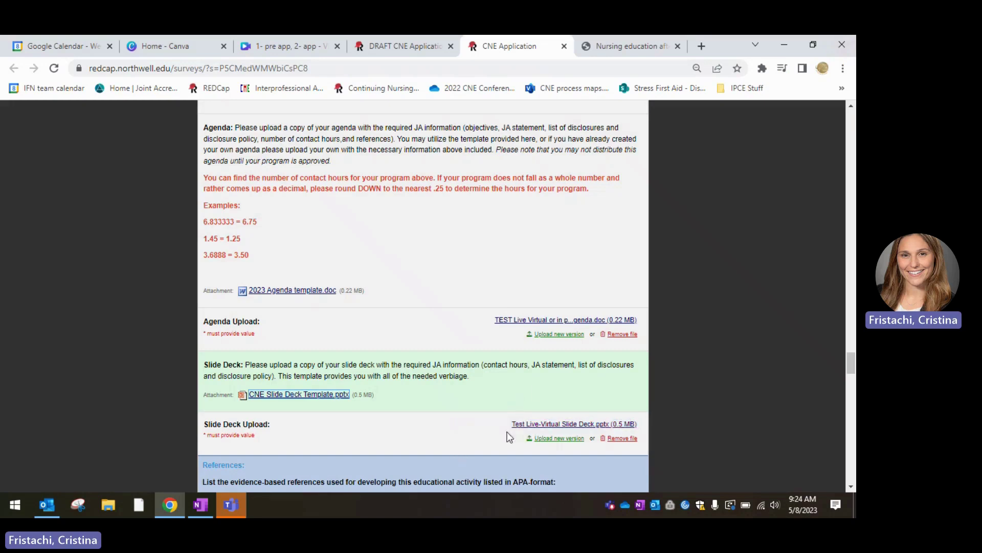
Download and open the test agenda from Agenda Upload in Word, review its schedule, disclosures, credit designations and references, and close it
left_click(553, 321)
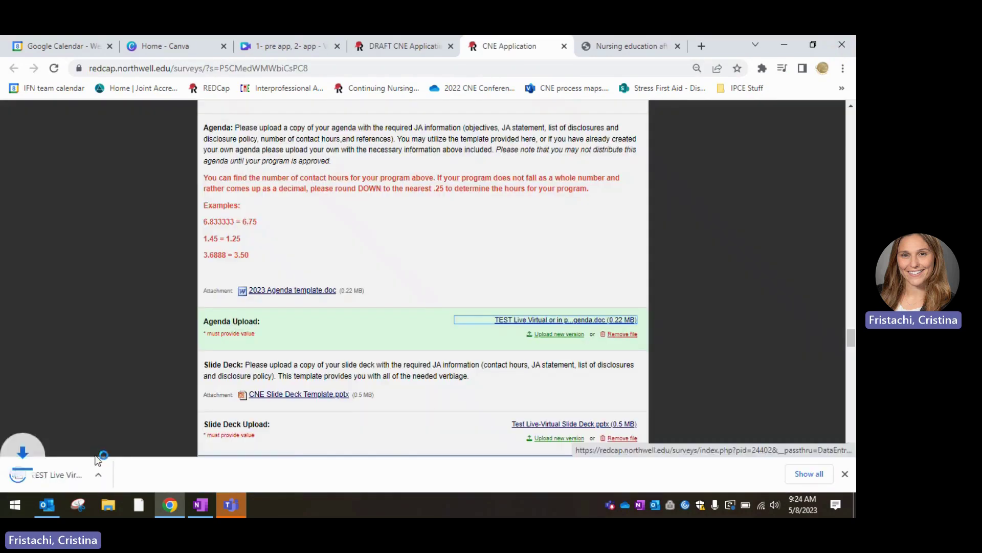
left_click(48, 475)
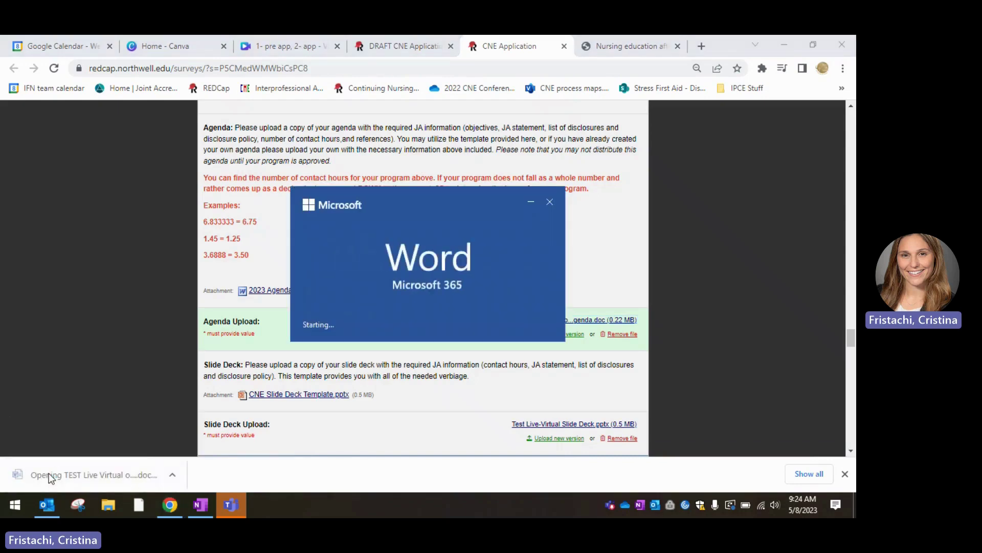
scroll(381, 349, "down", 4)
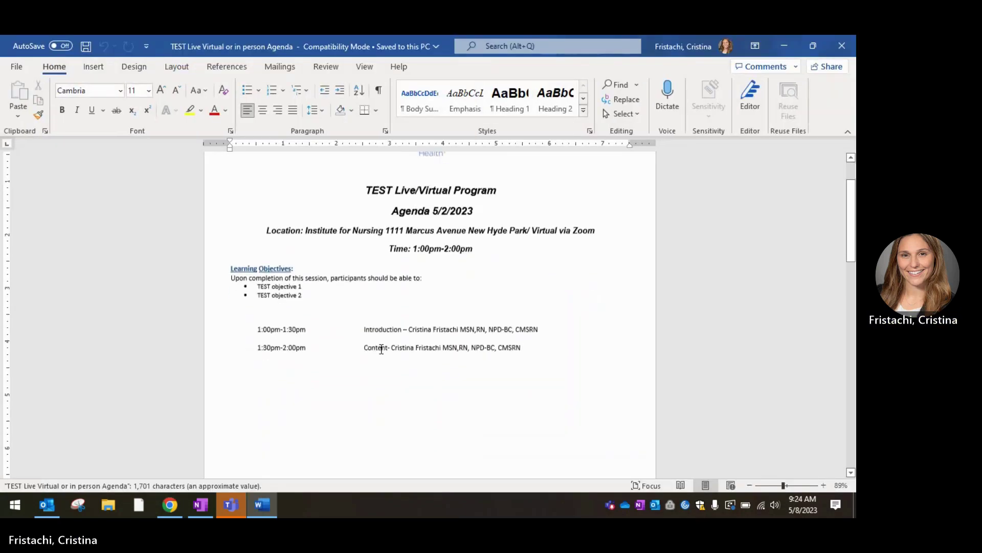
scroll(381, 349, "down", 7)
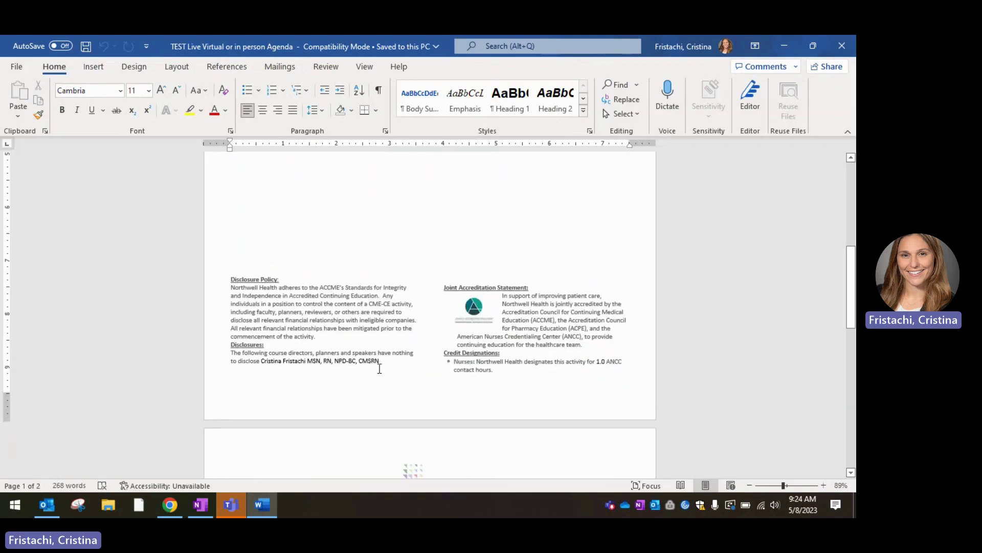
scroll(568, 369, "down", 3)
scroll(569, 371, "down", 4)
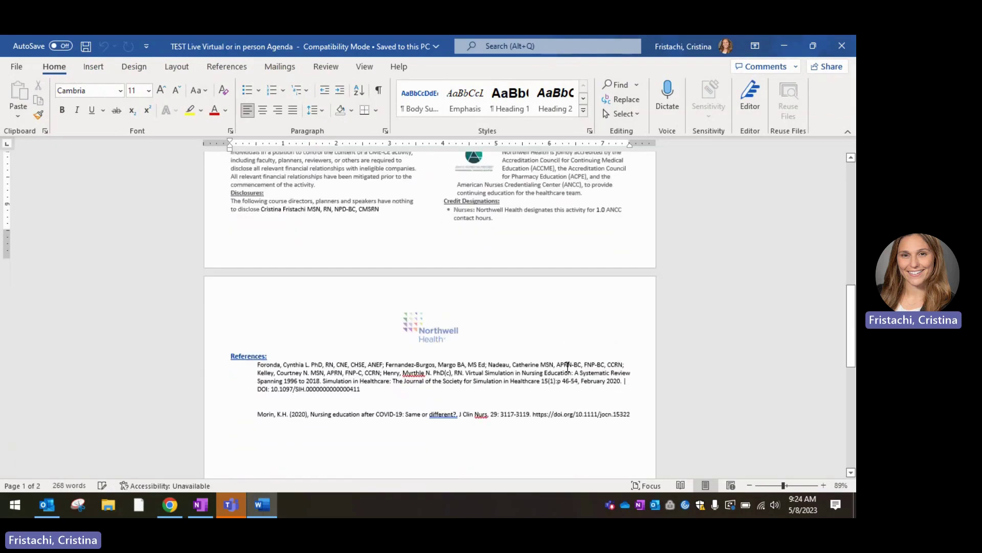
left_click(840, 55)
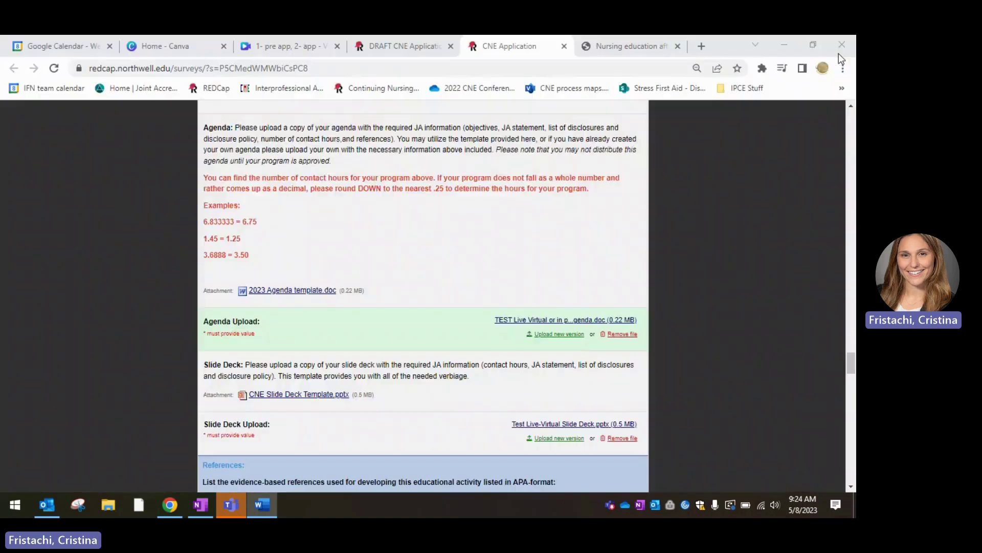
Examine the References instructions, open the PDF uploaded for Reference 1, and return to the CNE Application
scroll(442, 373, "down", 3)
scroll(443, 378, "down", 5)
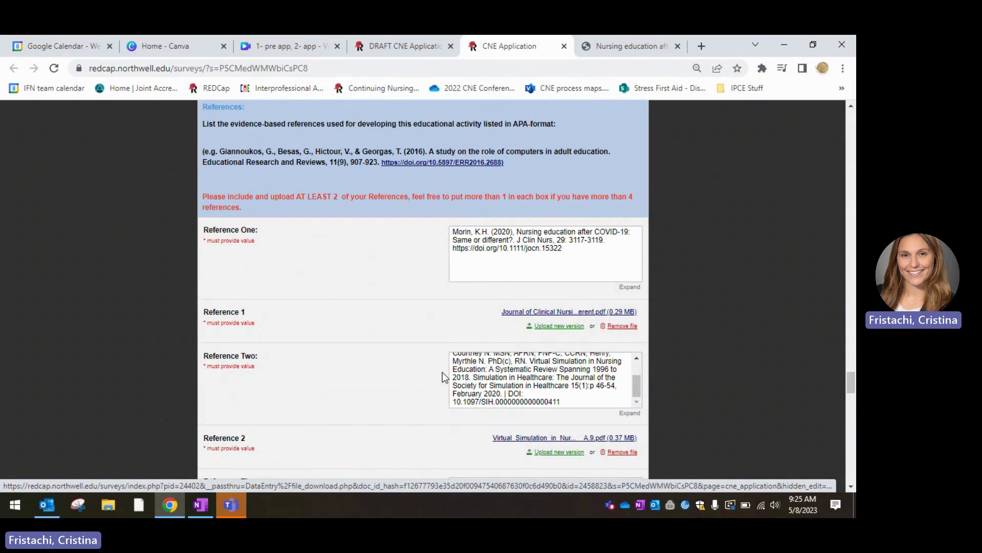
left_click(549, 313)
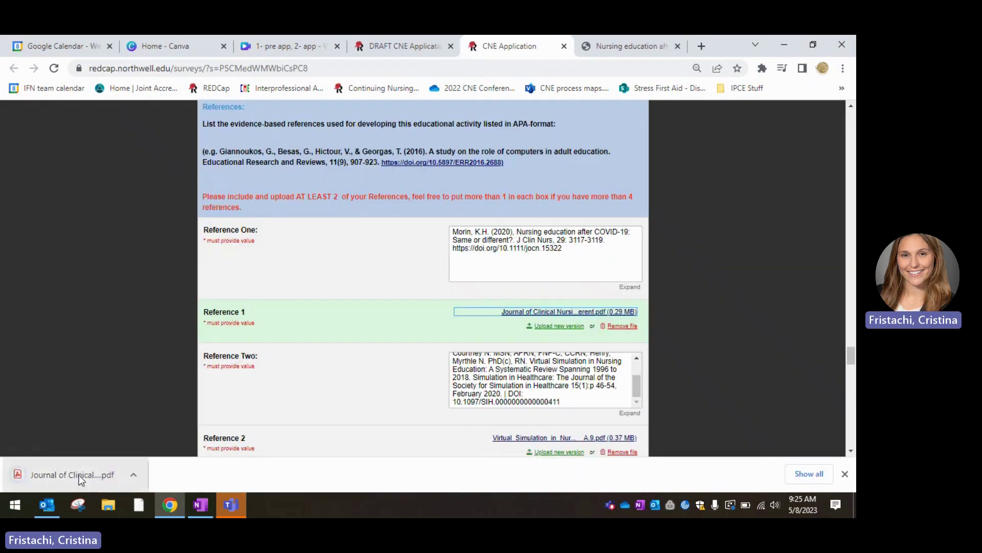
left_click(71, 475)
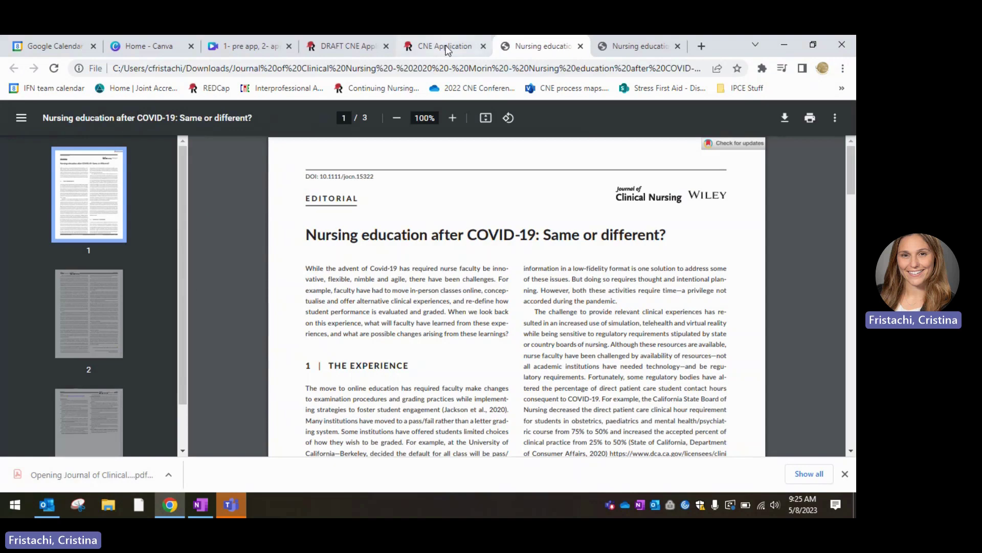
left_click(447, 46)
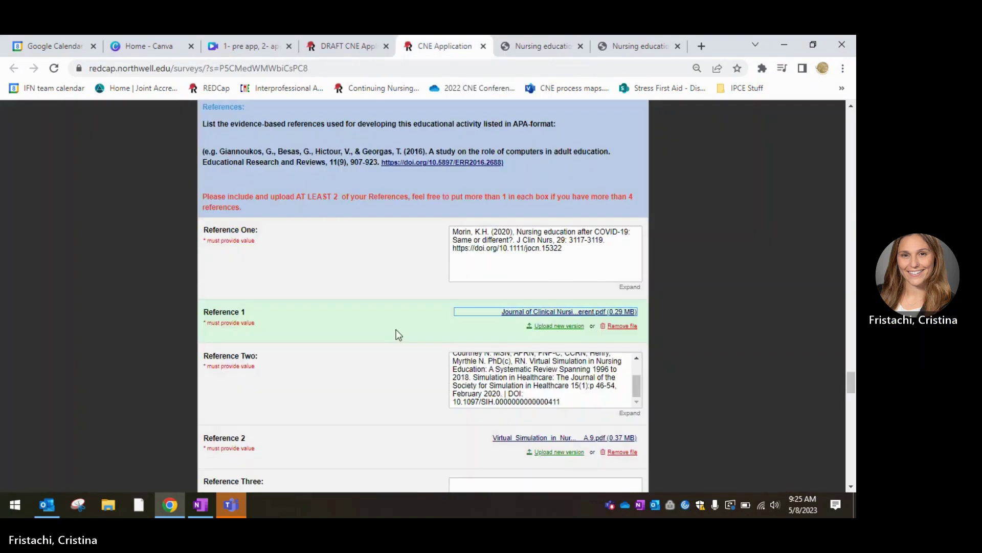
Review the remaining reference fields, the Criteria for Awarding Contact Hours options and the grant and exhibitor revenue questions
scroll(397, 332, "down", 1)
scroll(399, 333, "down", 3)
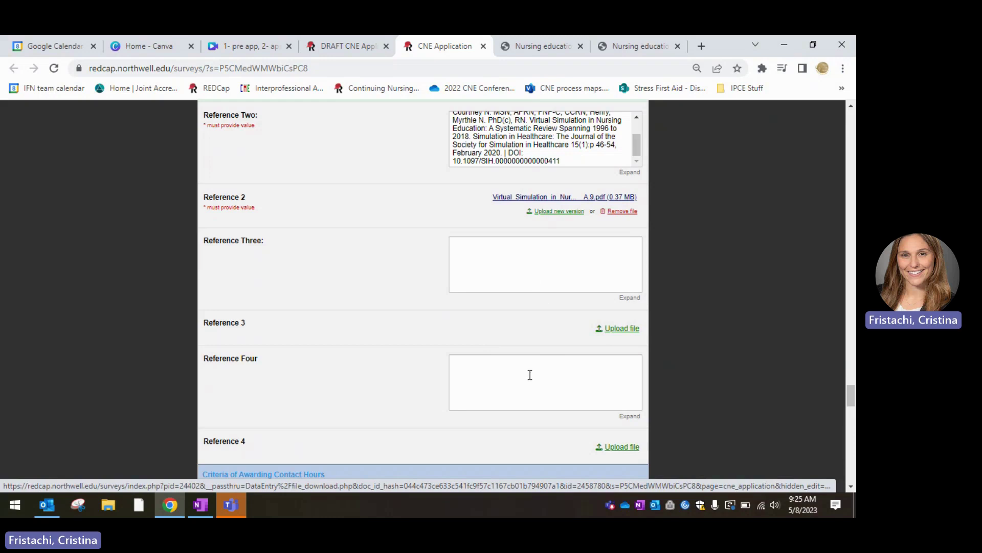
scroll(530, 375, "down", 3)
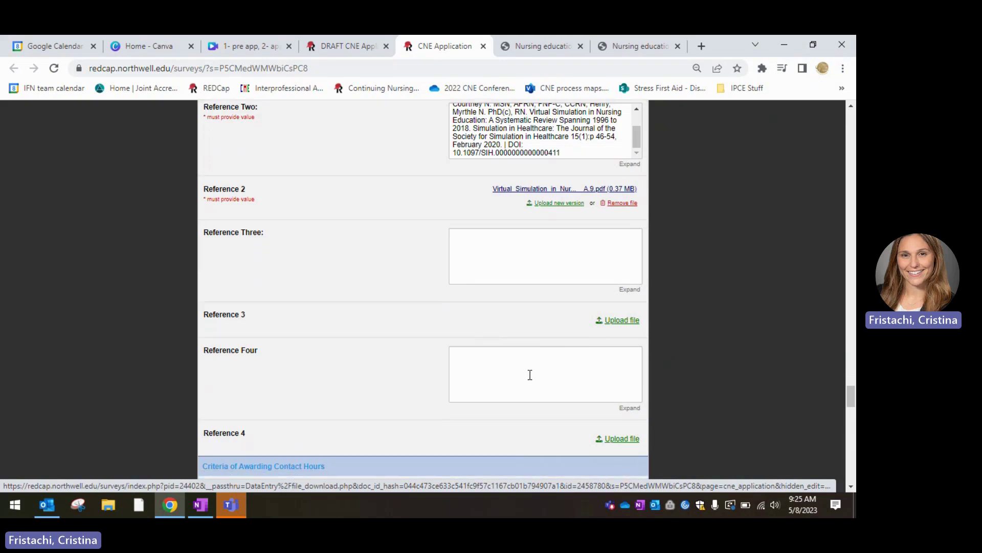
scroll(530, 380, "down", 2)
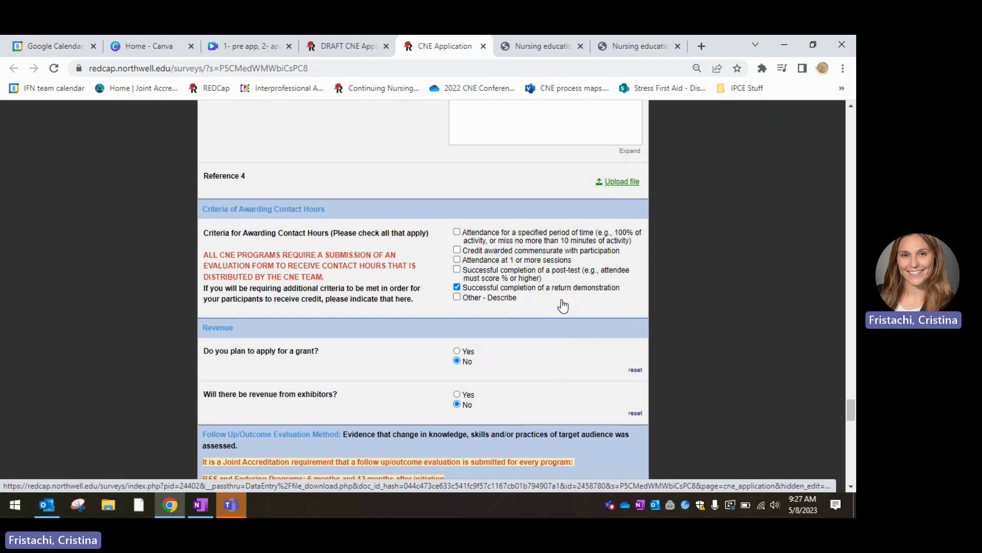
scroll(563, 305, "down", 2)
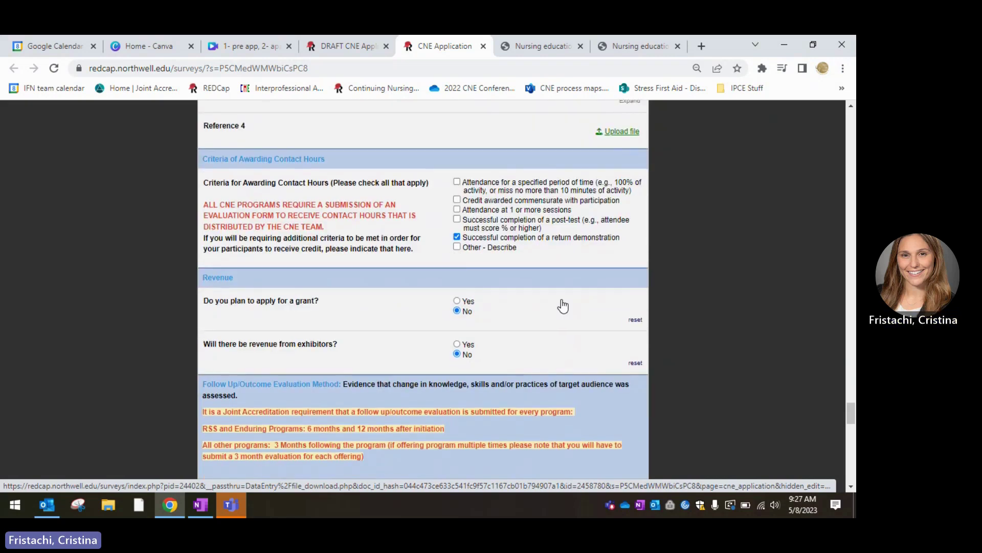
Read the Follow Up/Outcome Evaluation requirements, the guidelines for each evaluation method and the attached participant survey instructions
scroll(563, 305, "down", 3)
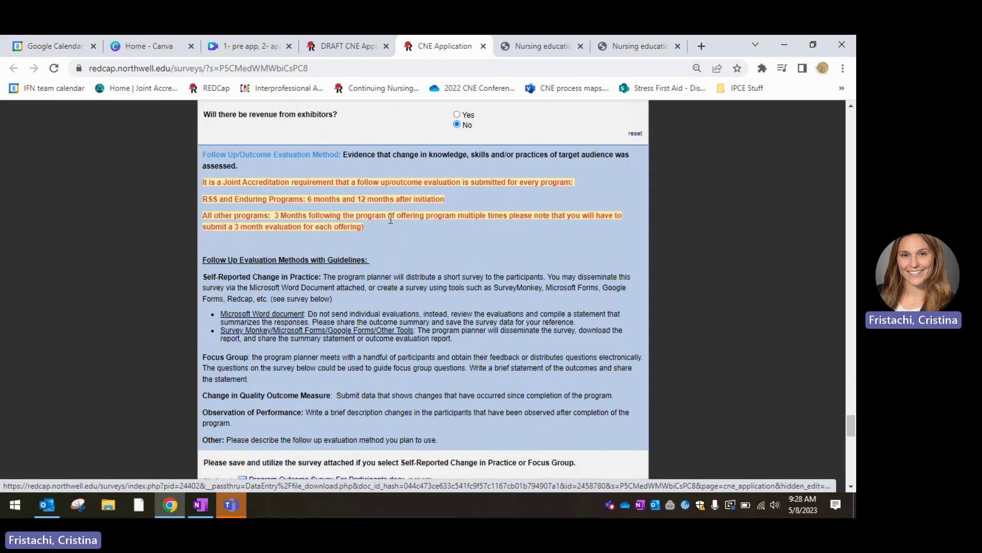
scroll(390, 219, "down", 1)
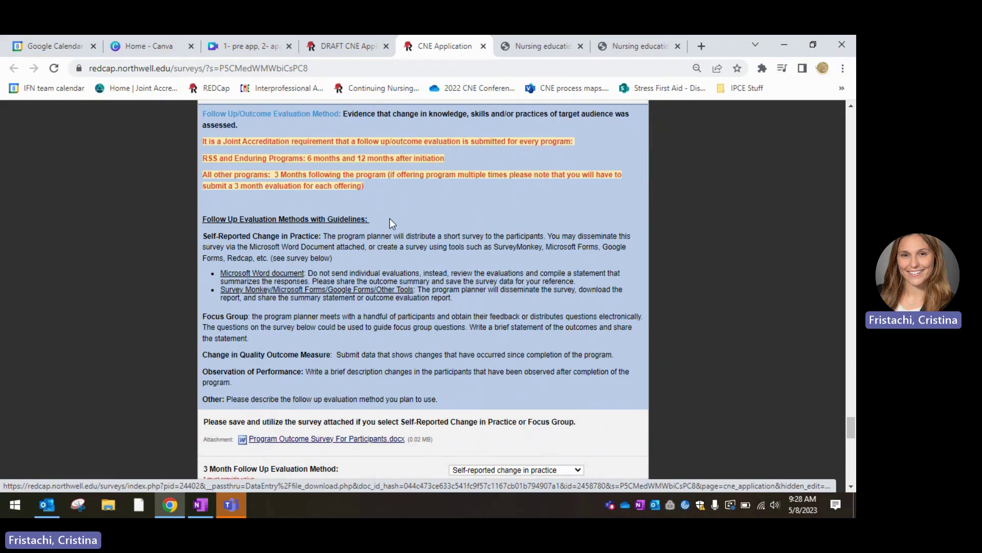
scroll(389, 219, "down", 1)
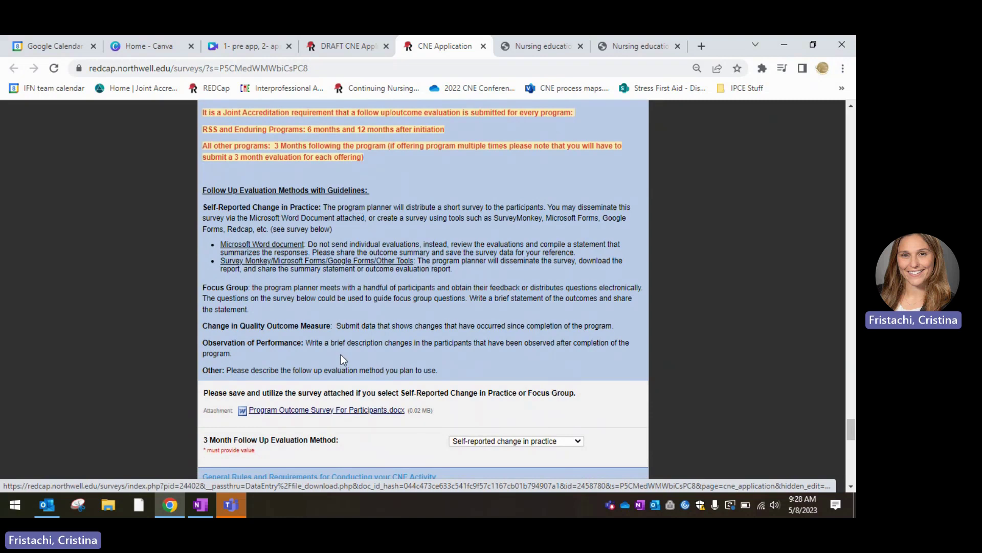
scroll(341, 358, "down", 1)
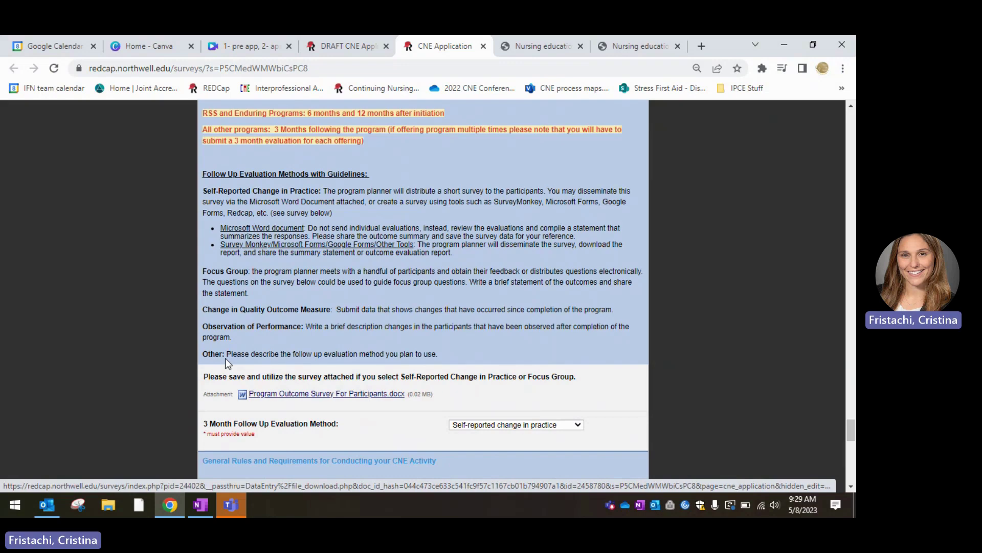
scroll(225, 357, "down", 2)
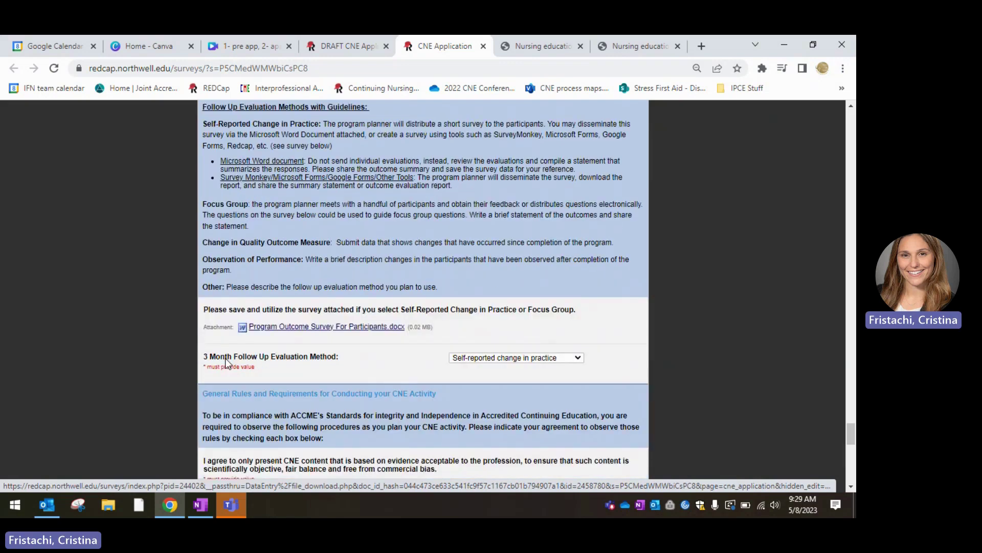
Set the 3 Month Follow Up Evaluation Method to Other - Describe, and return it to Self-reported change in practice
left_click(508, 345)
left_click(486, 402)
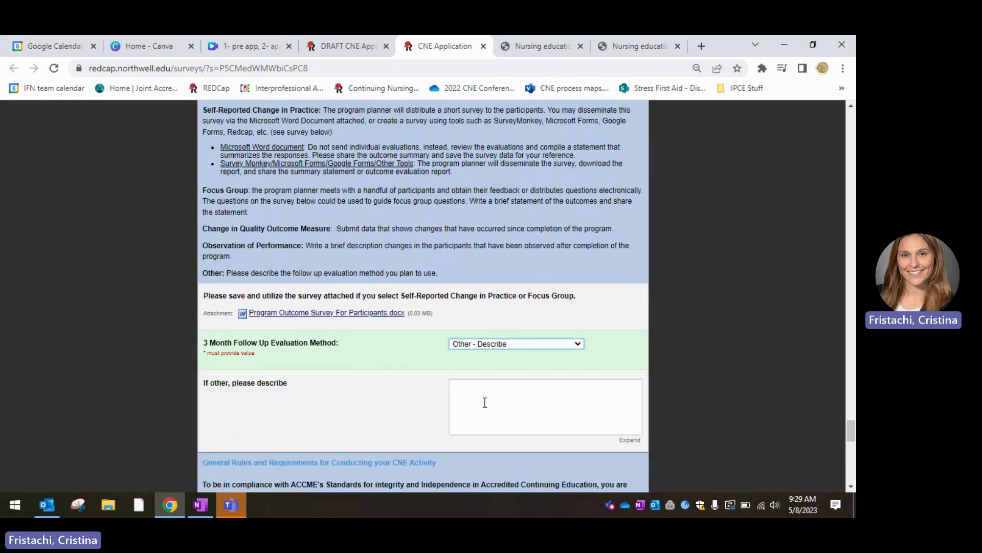
left_click(497, 347)
left_click(496, 367)
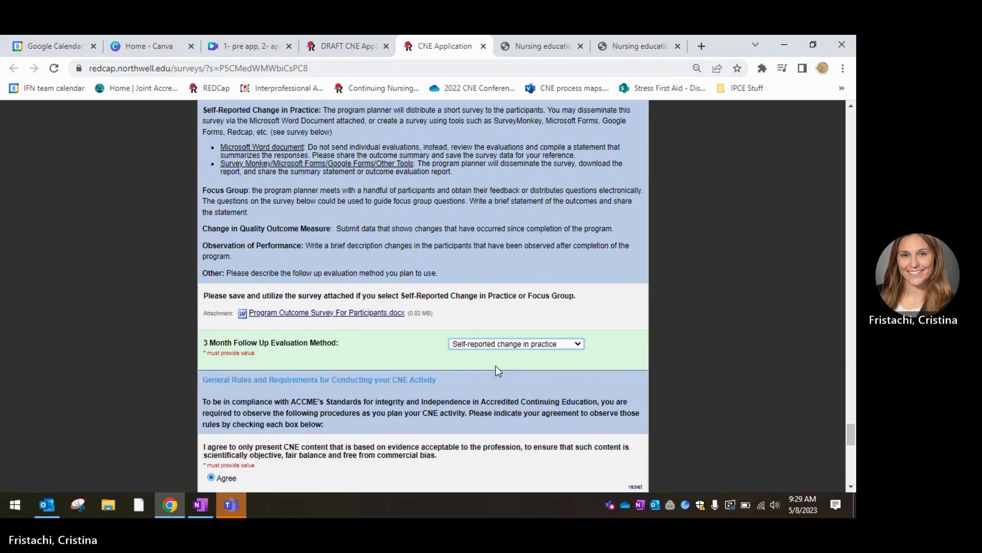
scroll(495, 365, "down", 1)
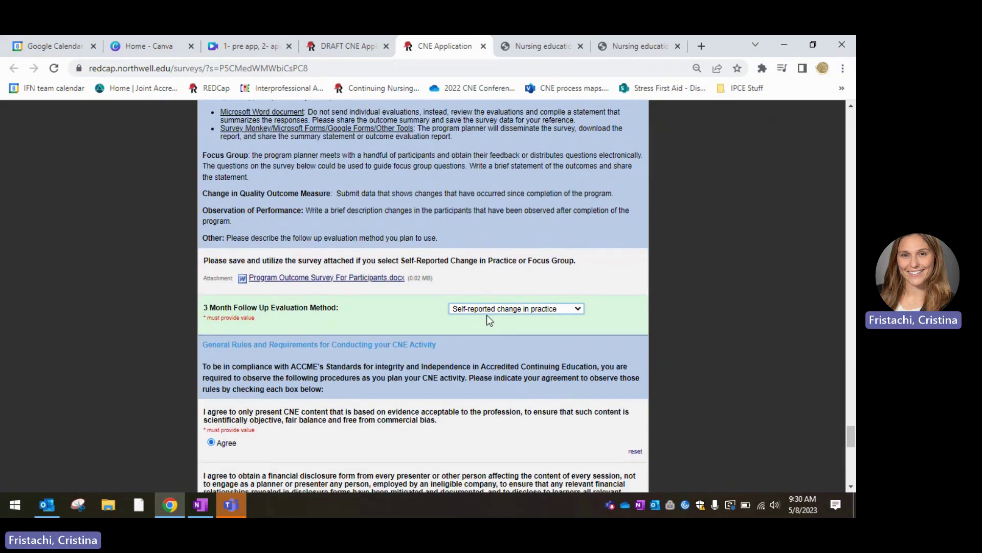
scroll(487, 315, "up", 1)
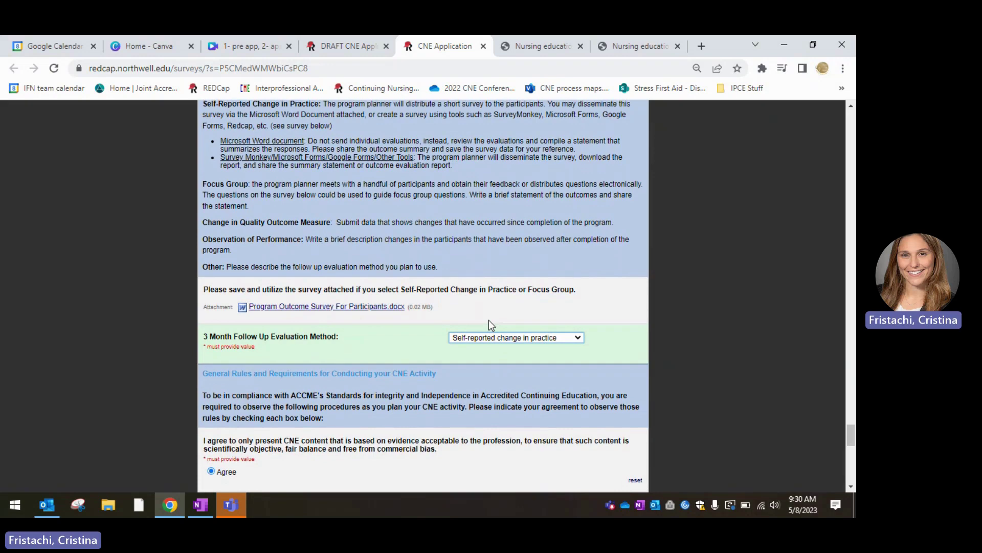
scroll(489, 320, "down", 1)
scroll(489, 320, "up", 1)
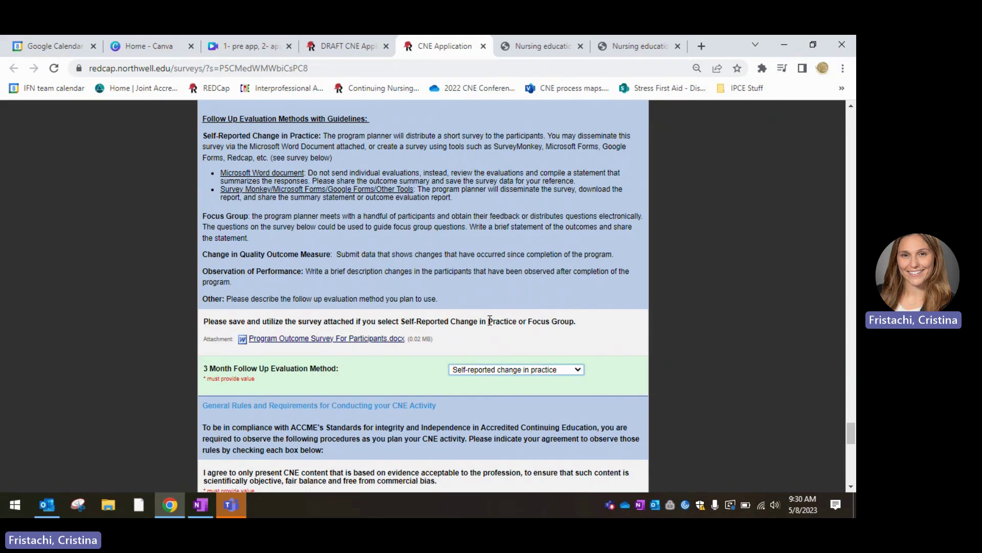
Review the General Rules and Requirements agreements, the Course Director attestation and the submission options at the end of the application
scroll(490, 321, "down", 3)
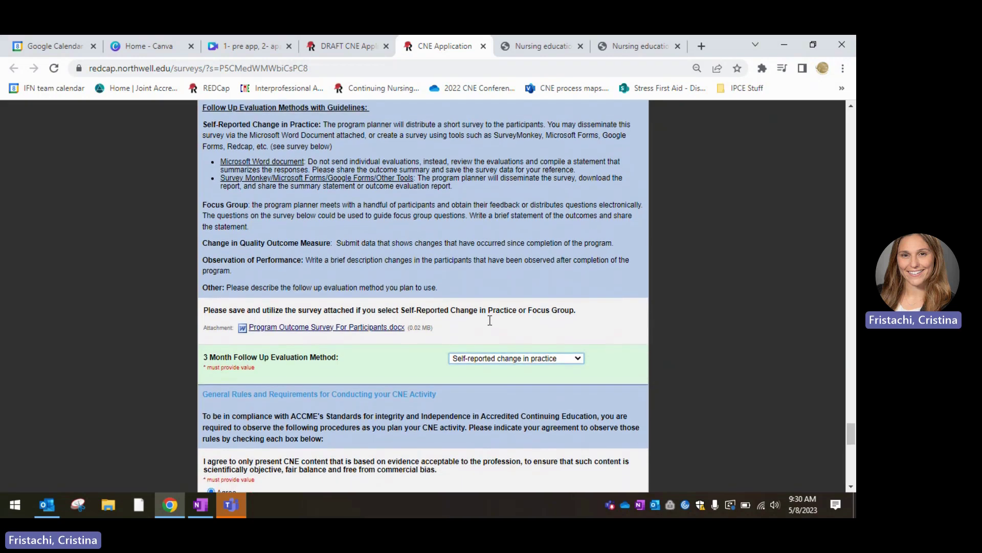
scroll(489, 320, "down", 3)
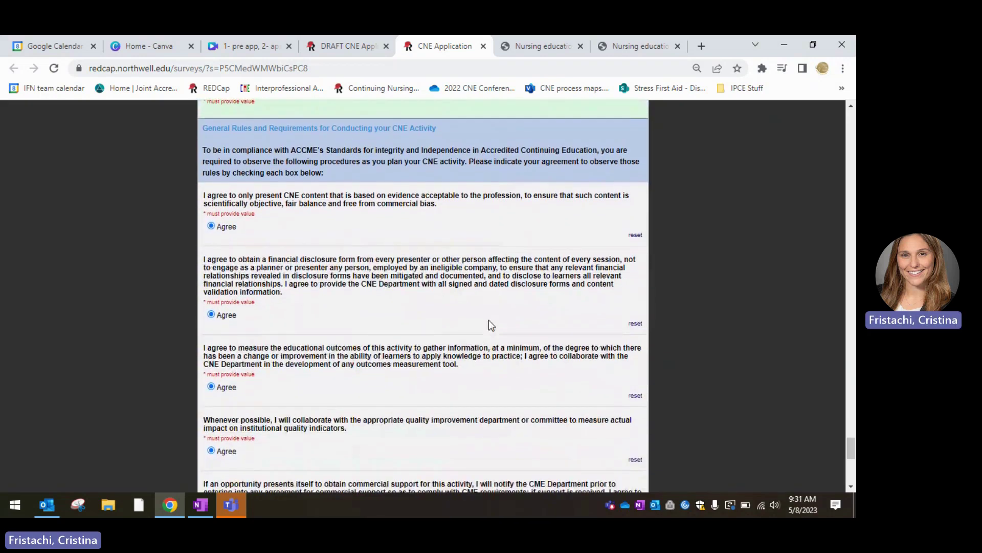
scroll(489, 320, "down", 1)
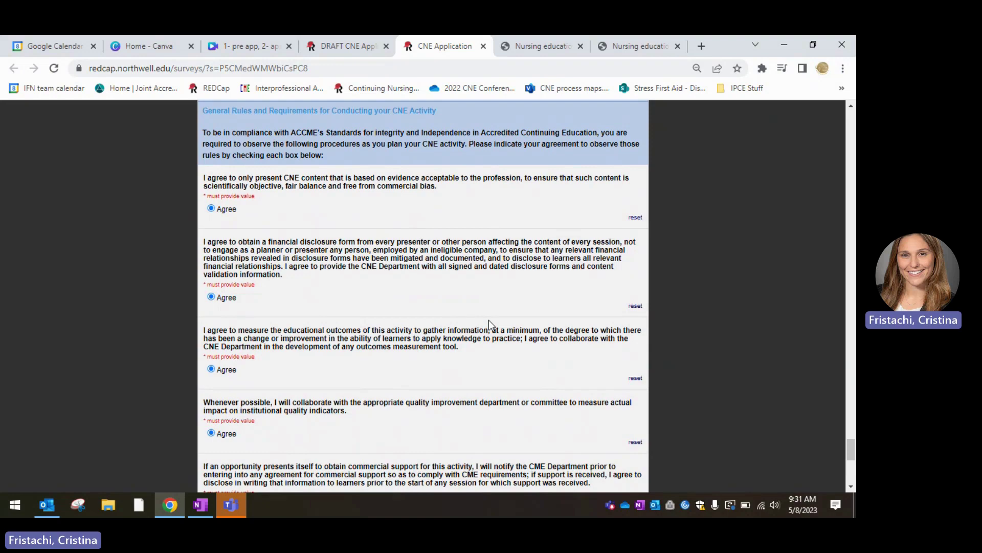
scroll(489, 322, "down", 5)
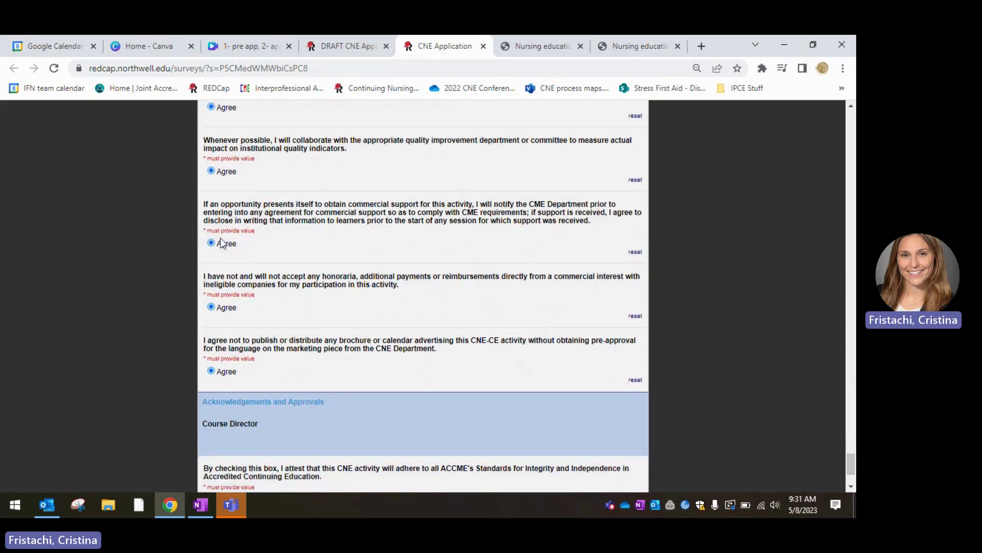
scroll(327, 332, "down", 3)
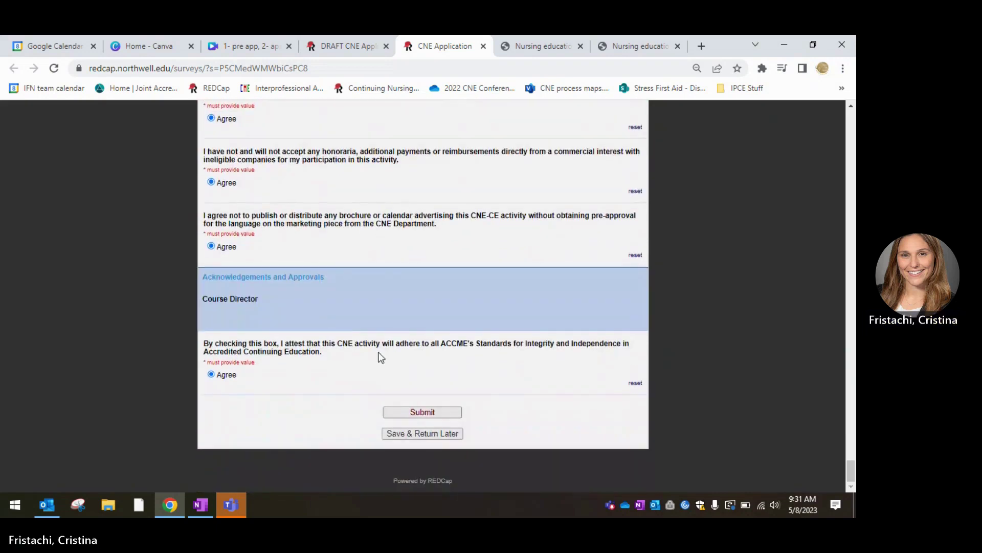
Submit the completed CNE Application and read the next steps in the program approval email
left_click(423, 411)
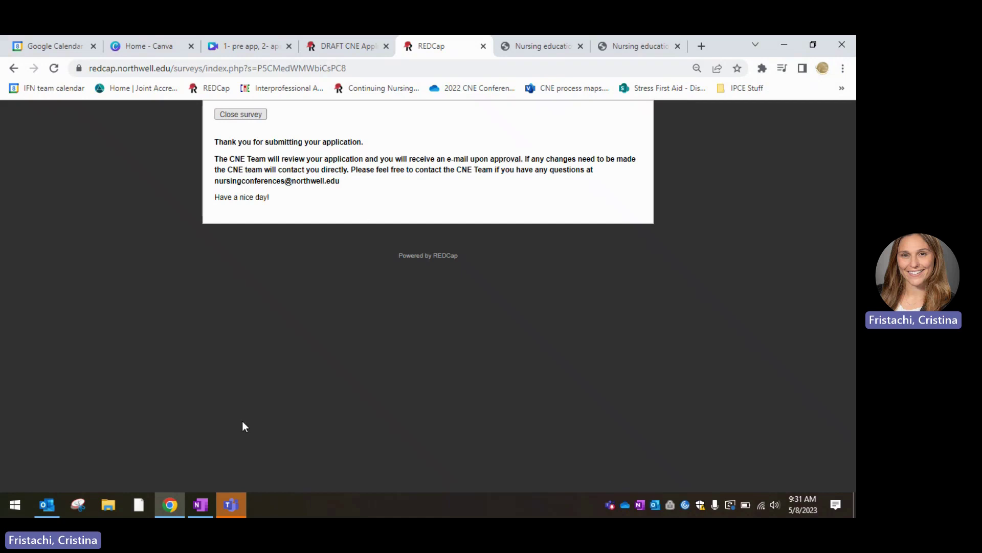
mouse_move(231, 505)
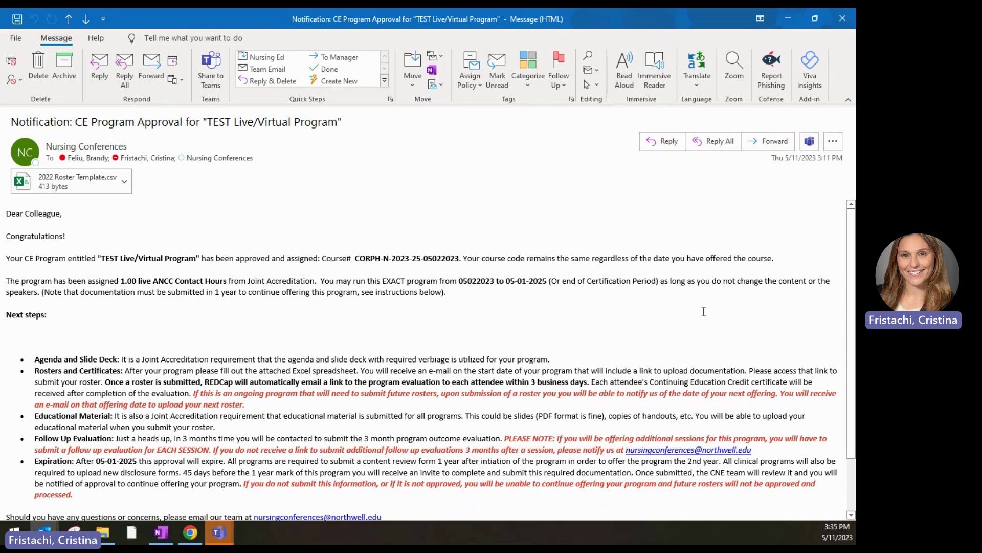
scroll(705, 313, "down", 3)
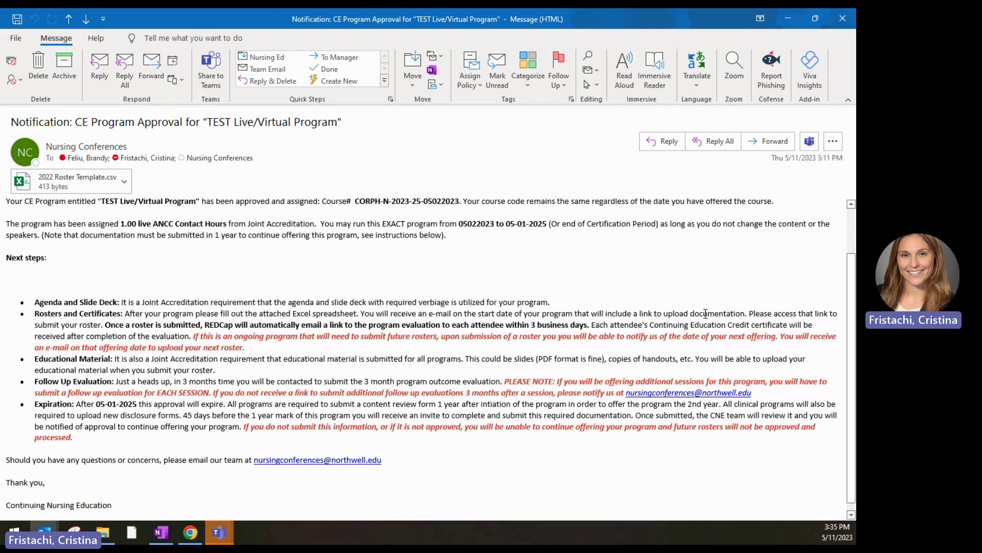
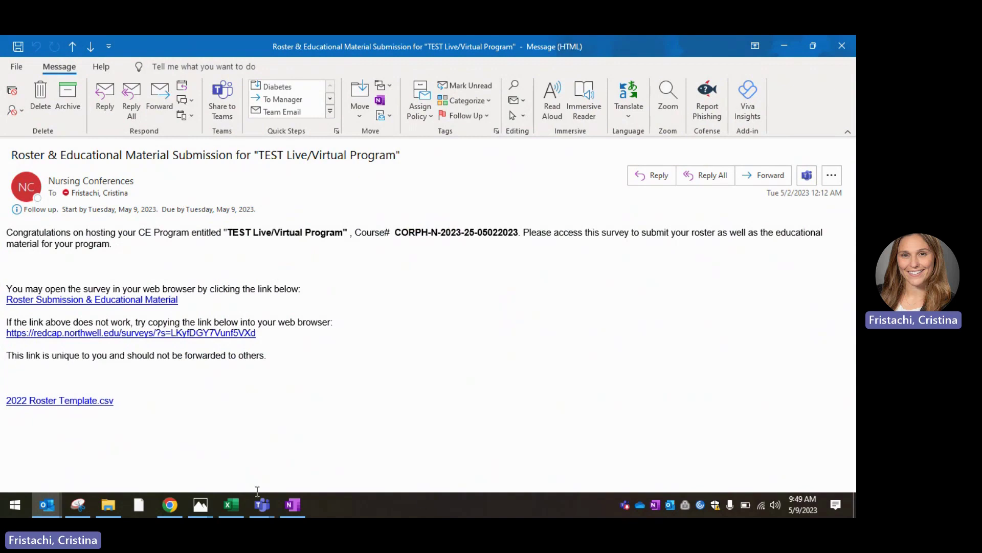
Switch to Chrome and examine the roster and educational material uploads in the Roster Submission & Educational Material survey
left_click(170, 504)
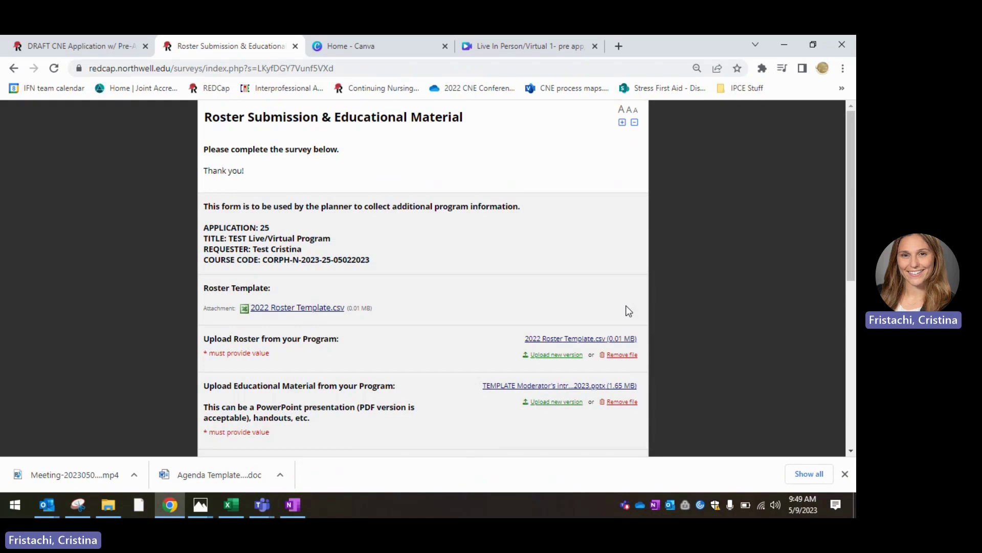
scroll(629, 310, "down", 1)
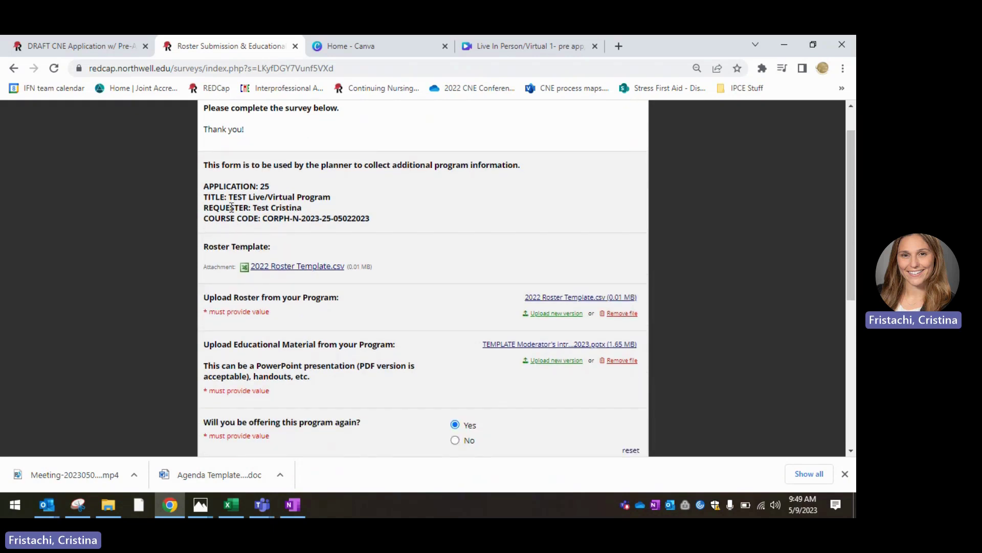
scroll(305, 228, "down", 2)
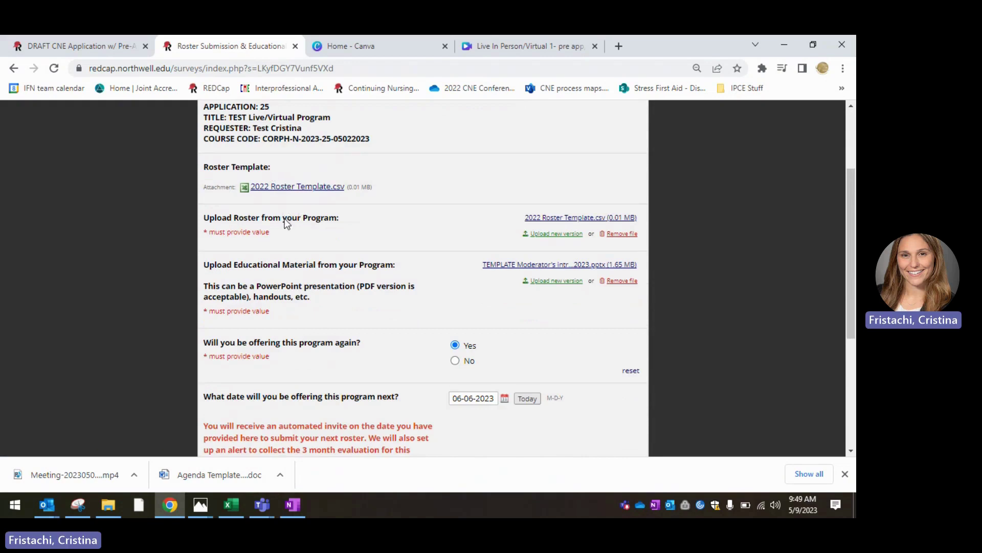
left_click(545, 221)
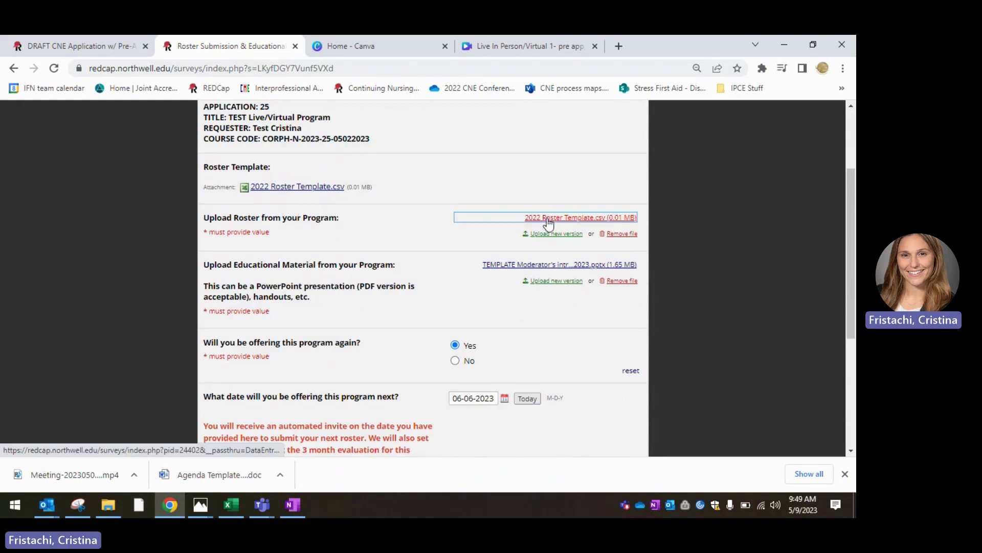
left_click(333, 292)
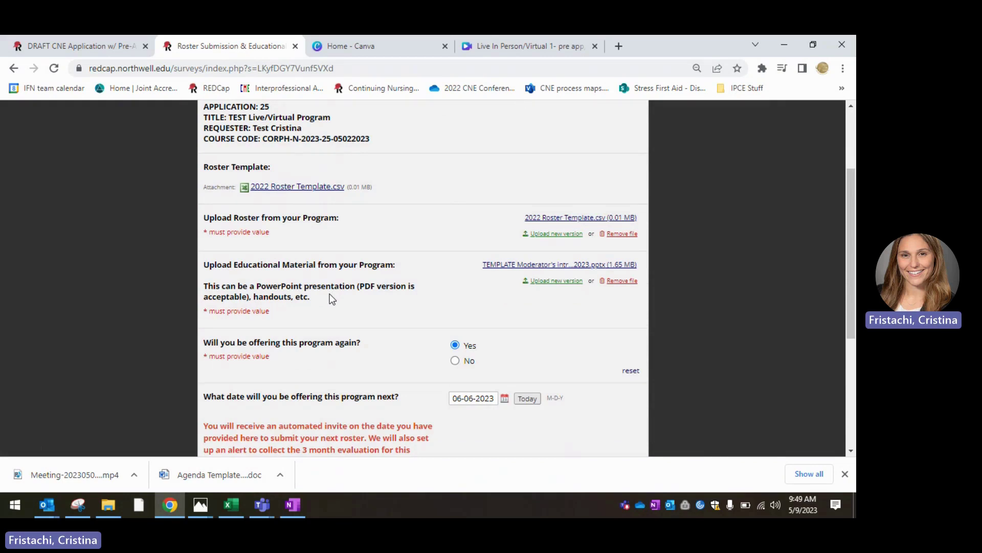
left_click(500, 264)
Review the repeat-offering answer, next offering date and notes, and submit the Roster Submission & Educational Material survey
scroll(496, 313, "down", 2)
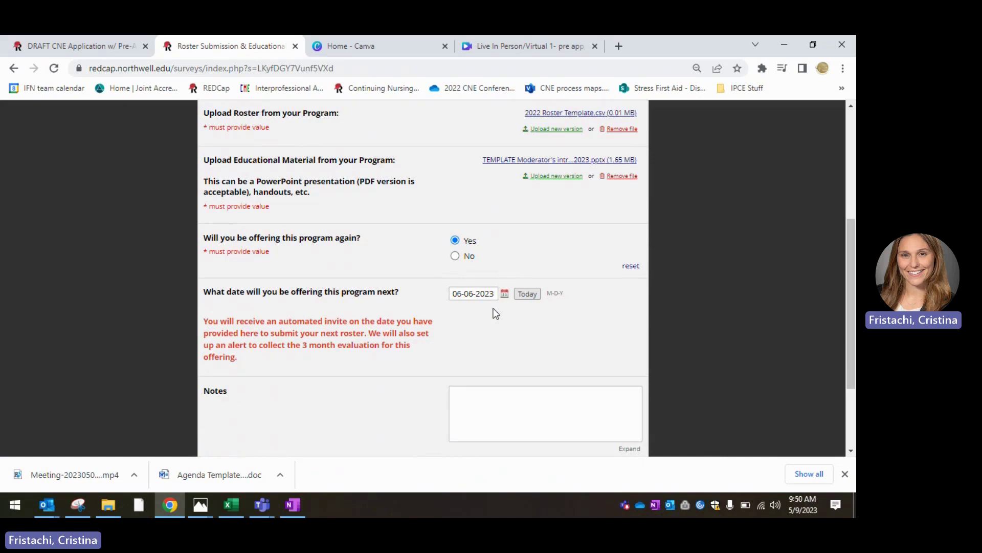
scroll(494, 308, "down", 1)
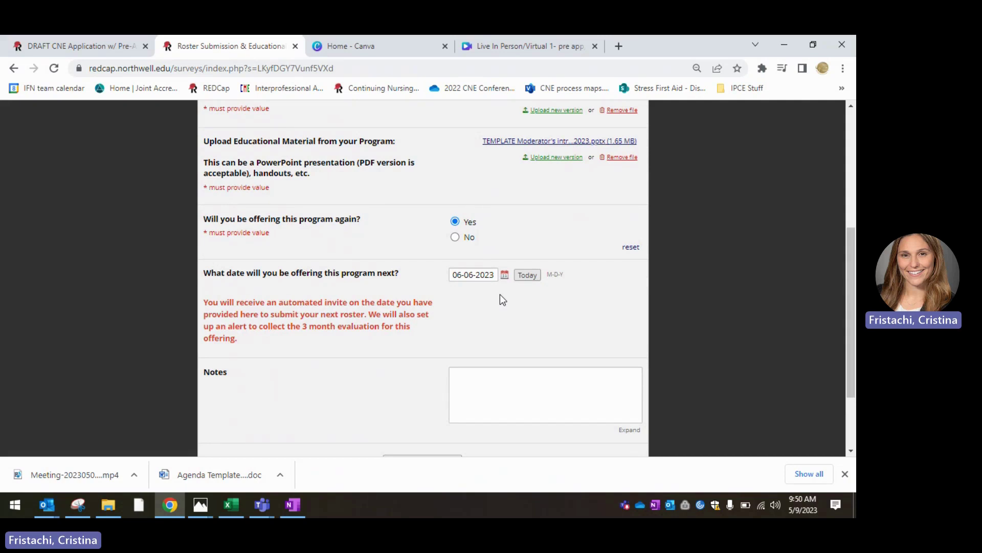
scroll(500, 300, "down", 3)
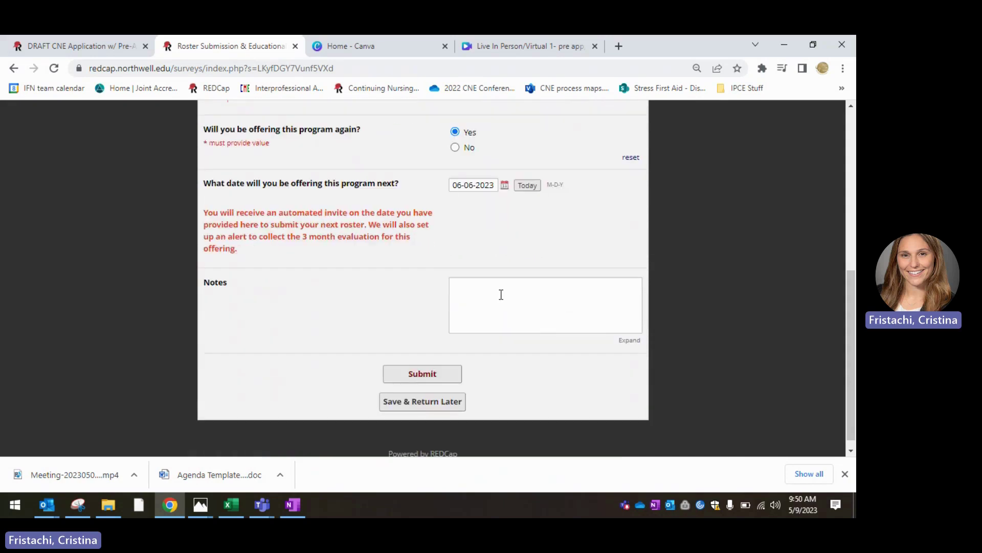
scroll(481, 296, "up", 2)
scroll(481, 295, "down", 2)
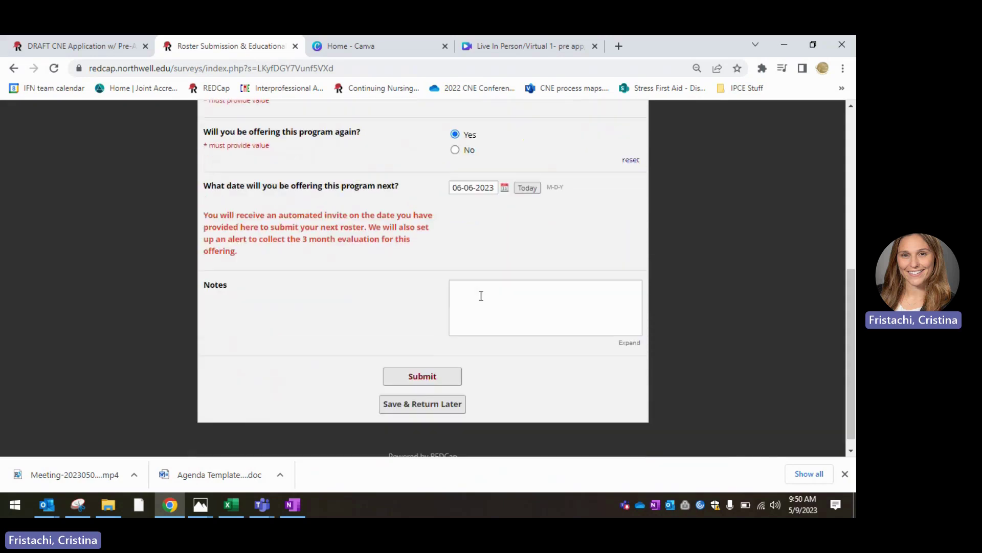
left_click(419, 379)
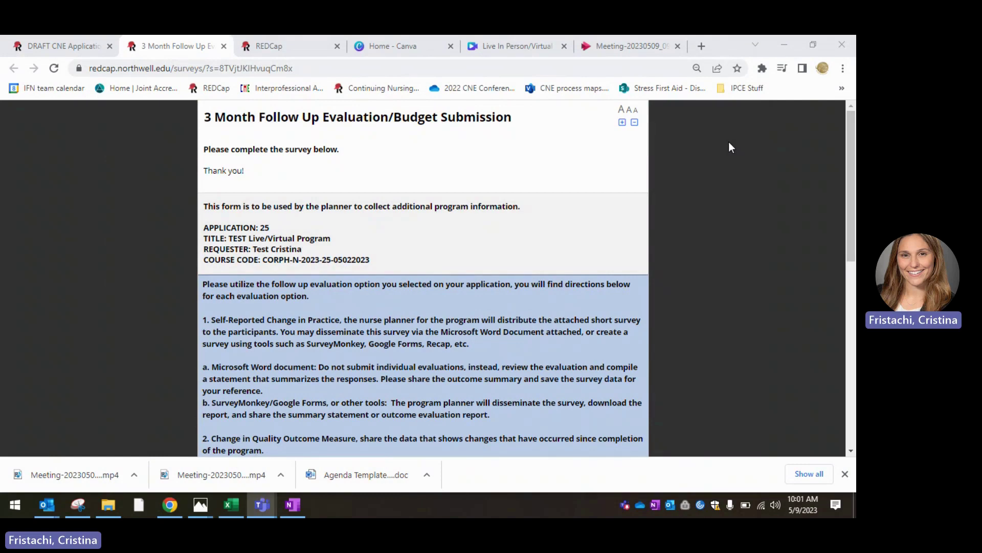
Read the directions for each evaluation option and check the evaluation upload in the 3 Month Follow Up Evaluation/Budget Submission survey
scroll(567, 234, "down", 1)
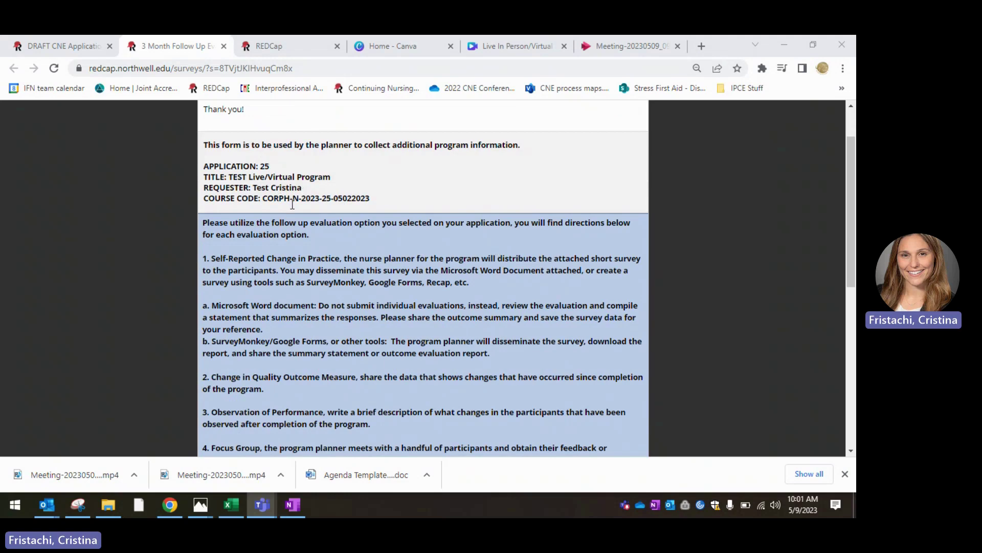
scroll(319, 248, "down", 2)
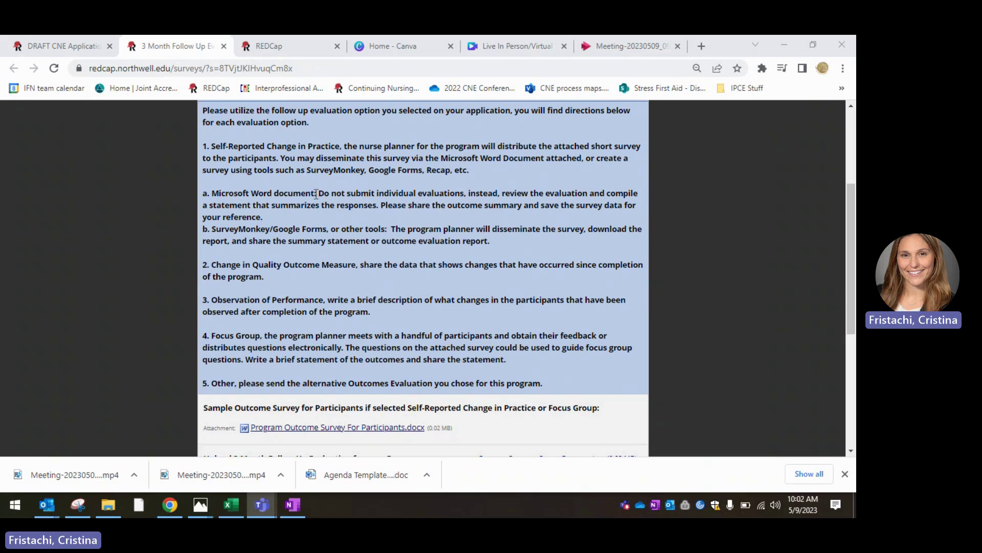
scroll(316, 194, "down", 1)
scroll(316, 193, "down", 1)
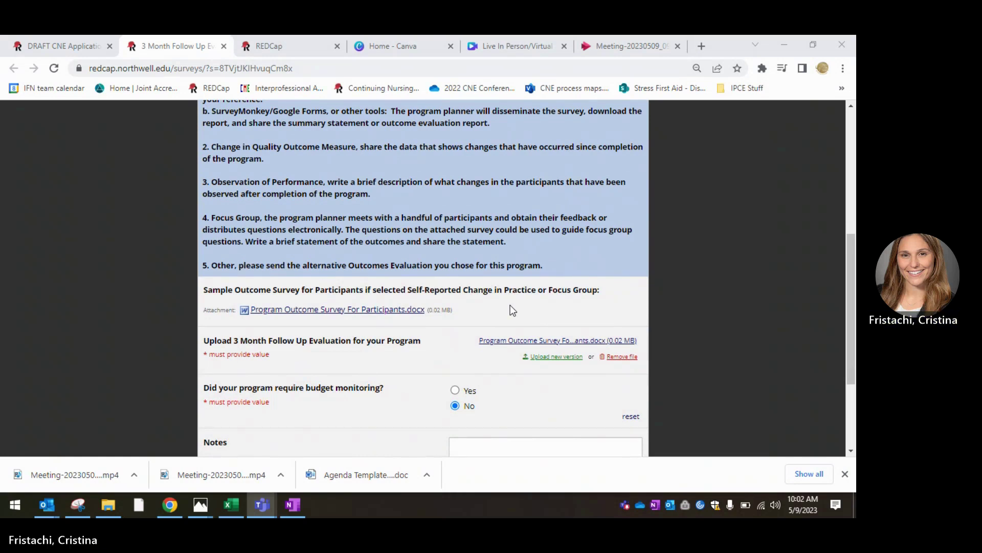
scroll(510, 305, "down", 1)
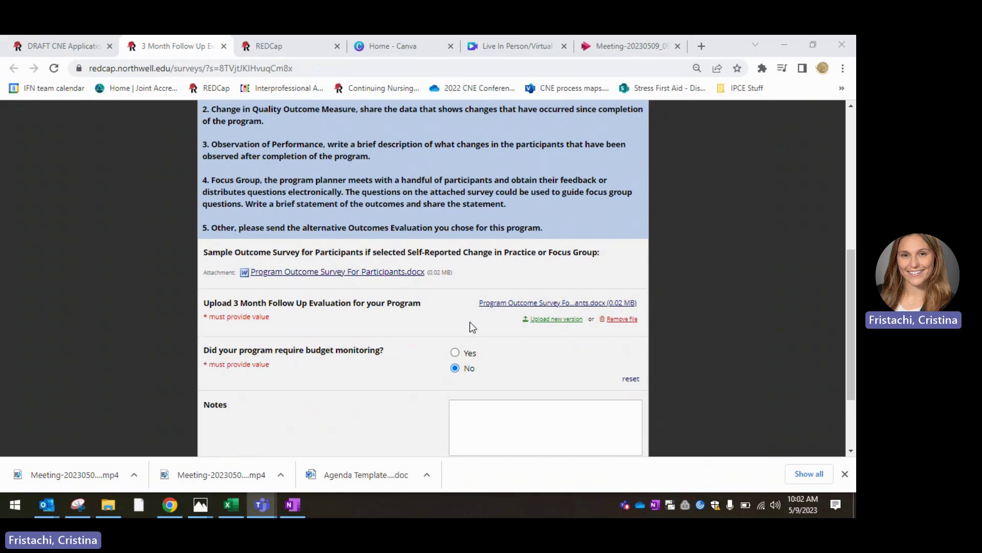
scroll(470, 326, "down", 1)
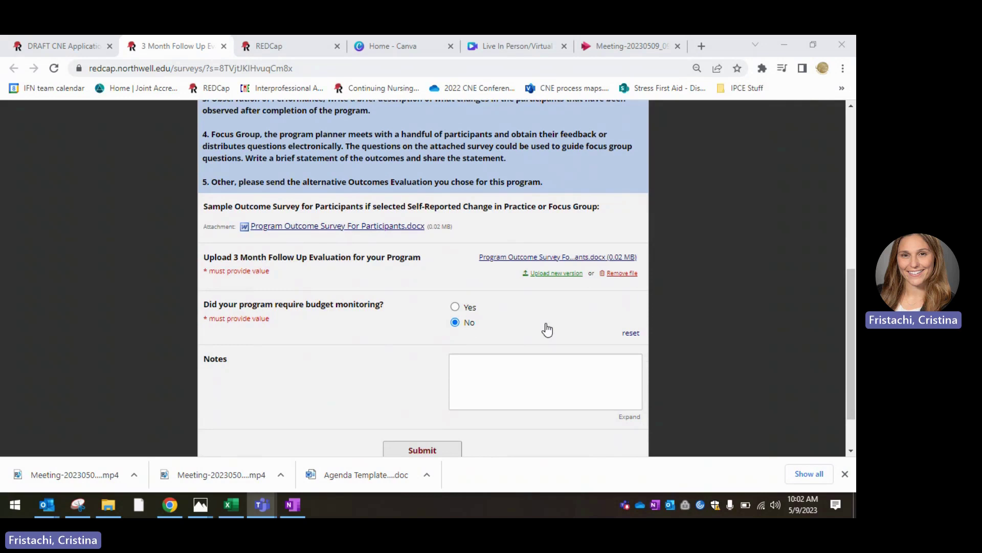
Answer Yes to the budget monitoring question and examine the budget template and completed-budget upload fields
left_click(454, 307)
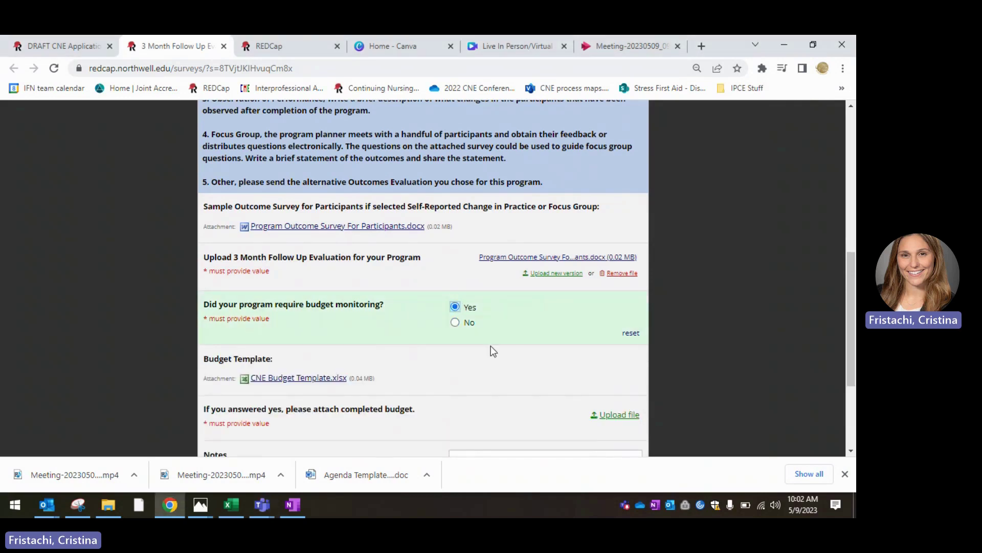
scroll(490, 347, "down", 1)
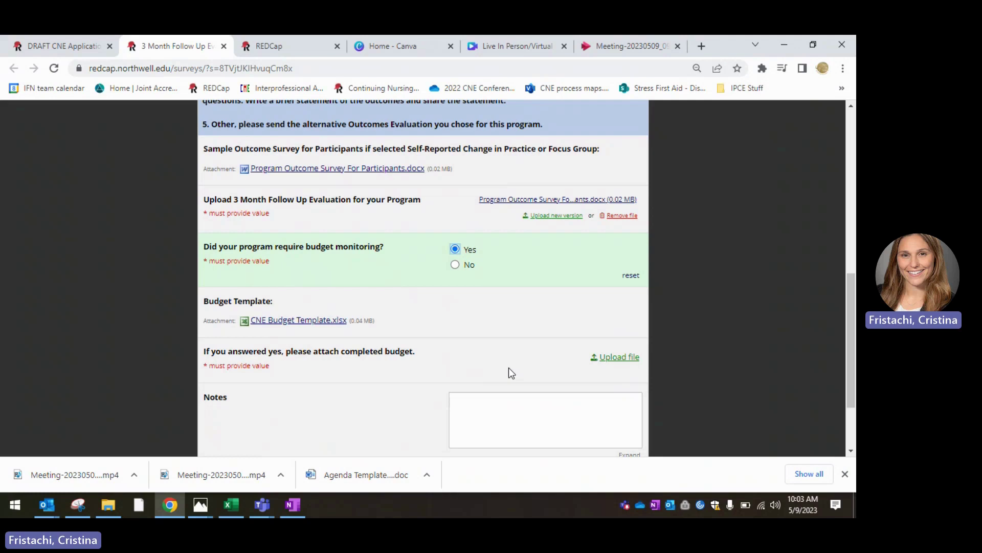
Set the budget monitoring answer to No and submit the 3 Month Follow Up Evaluation/Budget Submission survey
left_click(455, 264)
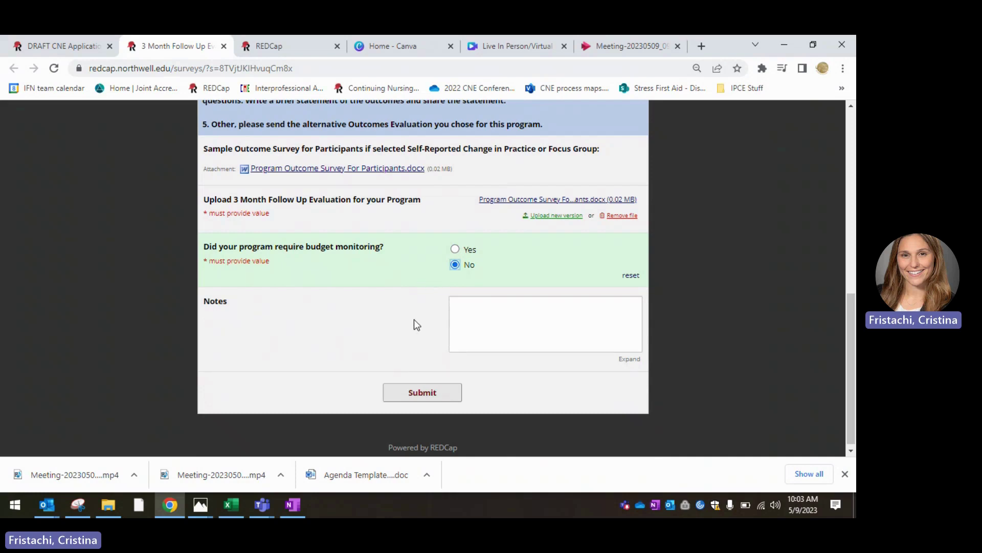
left_click(413, 393)
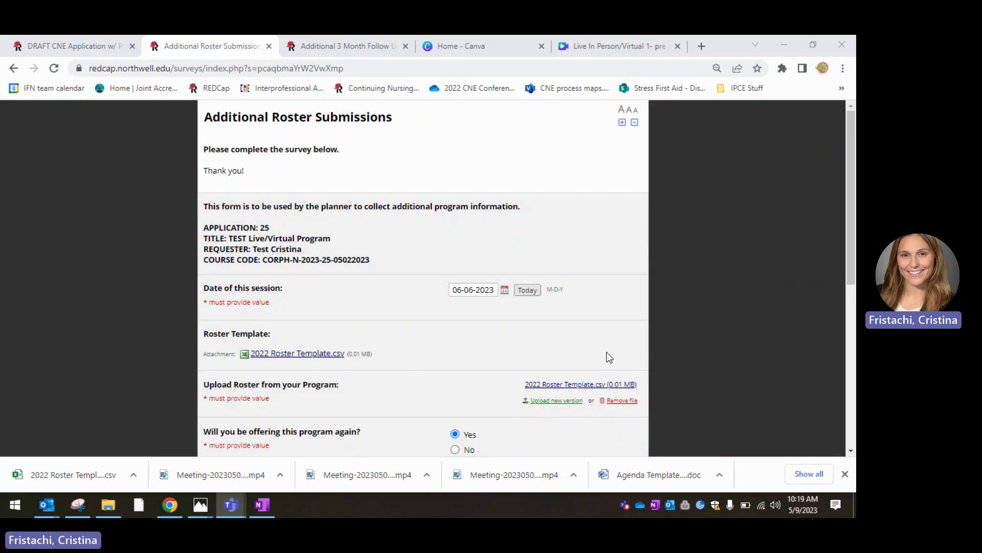
Review the session date, uploaded roster and next offering date in the Additional Roster Submissions survey, and submit it
scroll(750, 375, "down", 2)
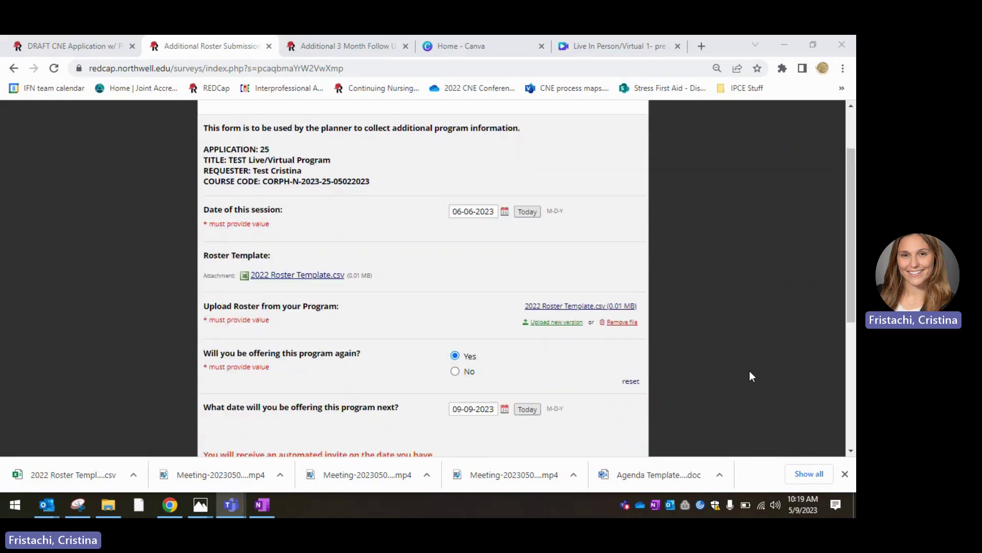
scroll(750, 372, "down", 1)
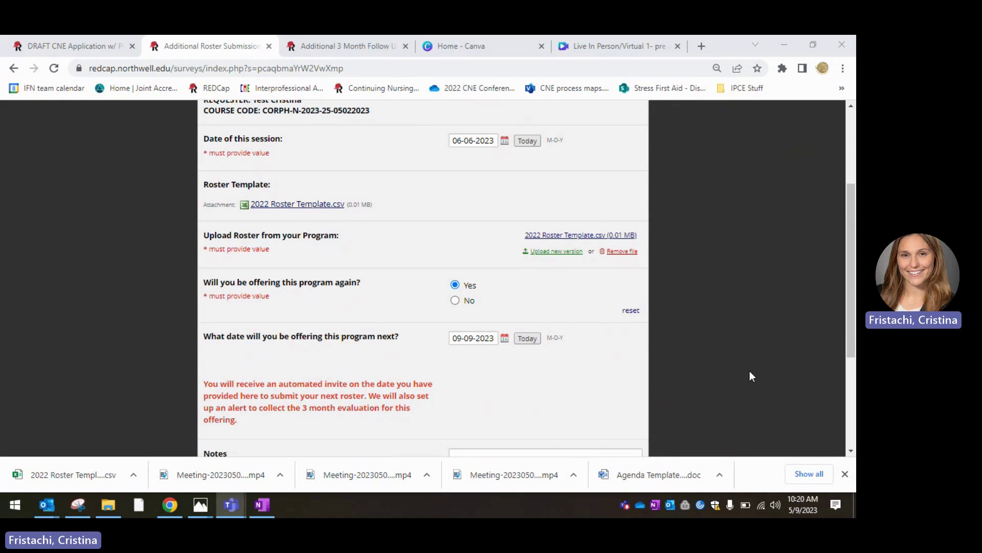
scroll(750, 372, "down", 3)
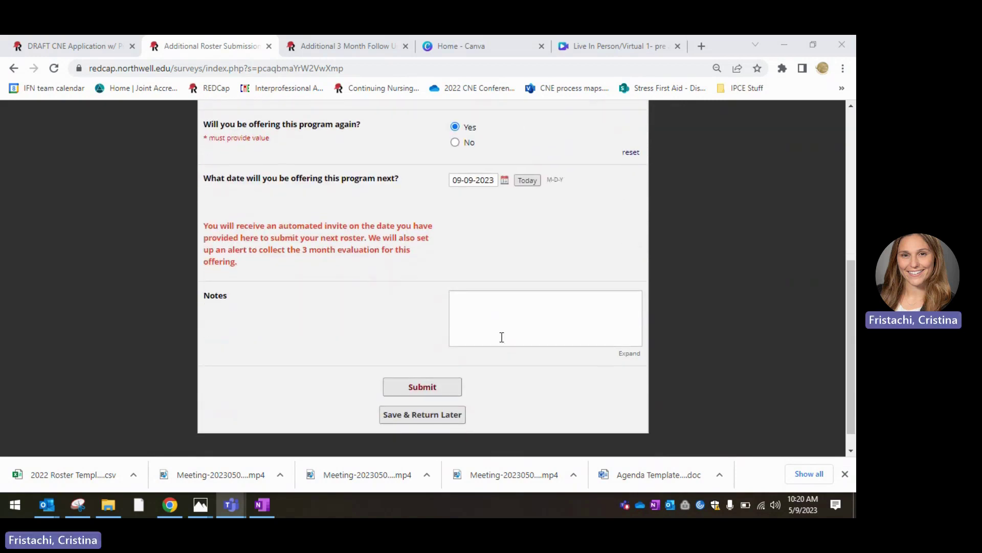
left_click(430, 387)
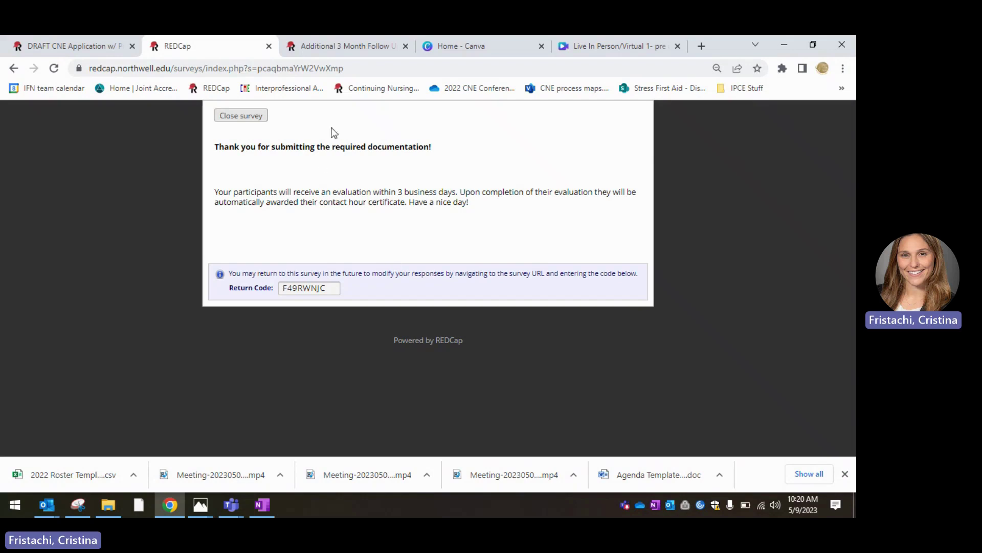
Bring up the Additional 3 Month Follow Up Evaluation survey and read the directions for each evaluation option
left_click(350, 49)
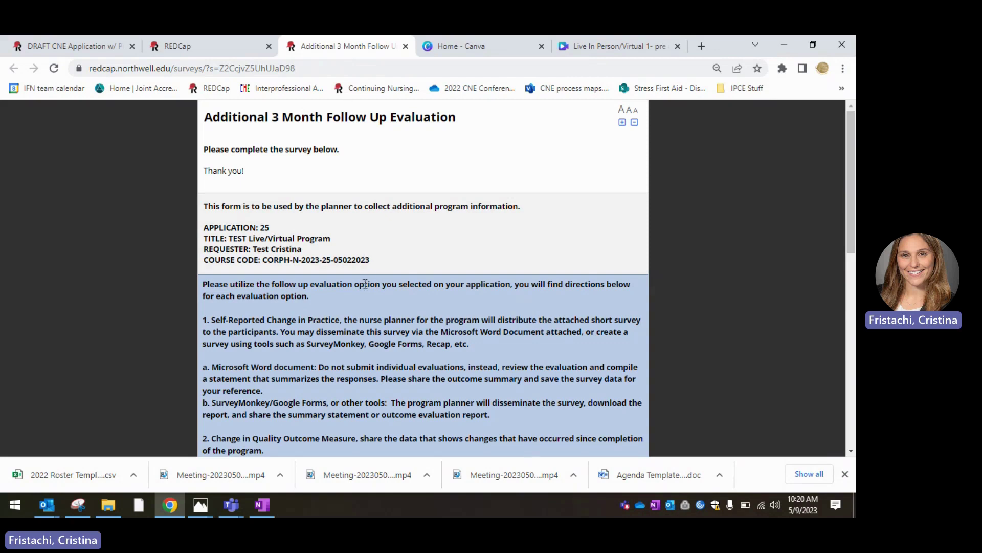
scroll(387, 285, "down", 2)
scroll(387, 284, "down", 4)
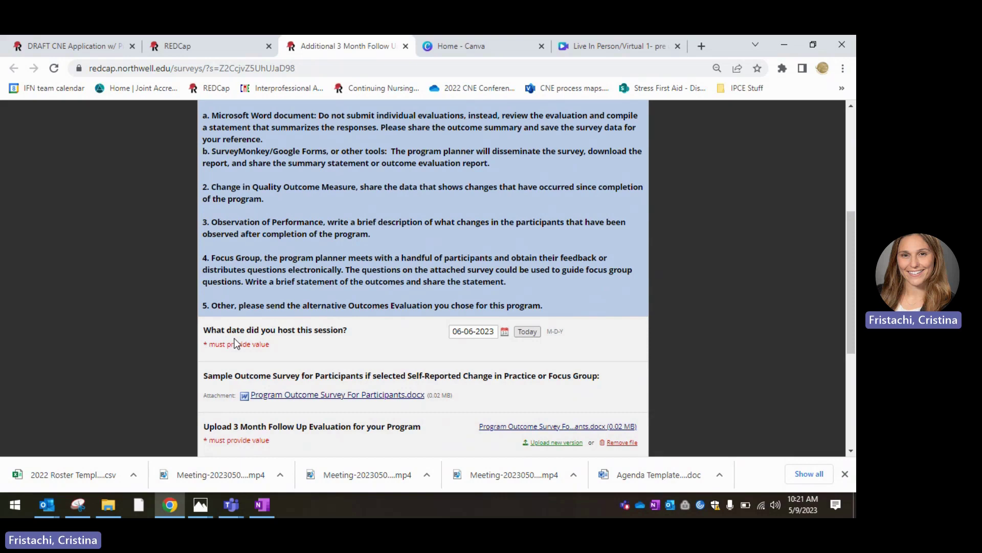
Check the session date, evaluation upload and budget monitoring answer, and submit the Additional 3 Month Follow Up Evaluation survey
scroll(236, 342, "down", 2)
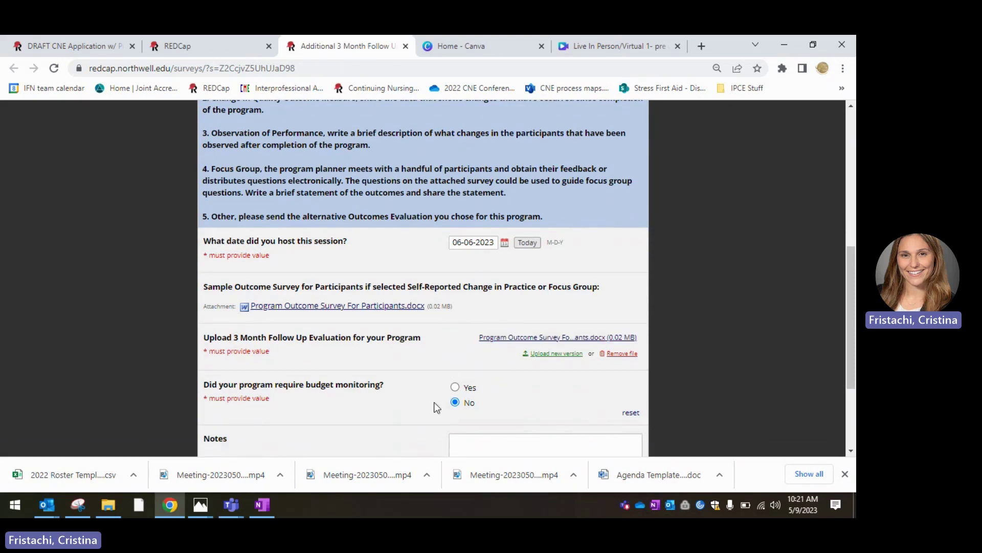
scroll(431, 410, "down", 1)
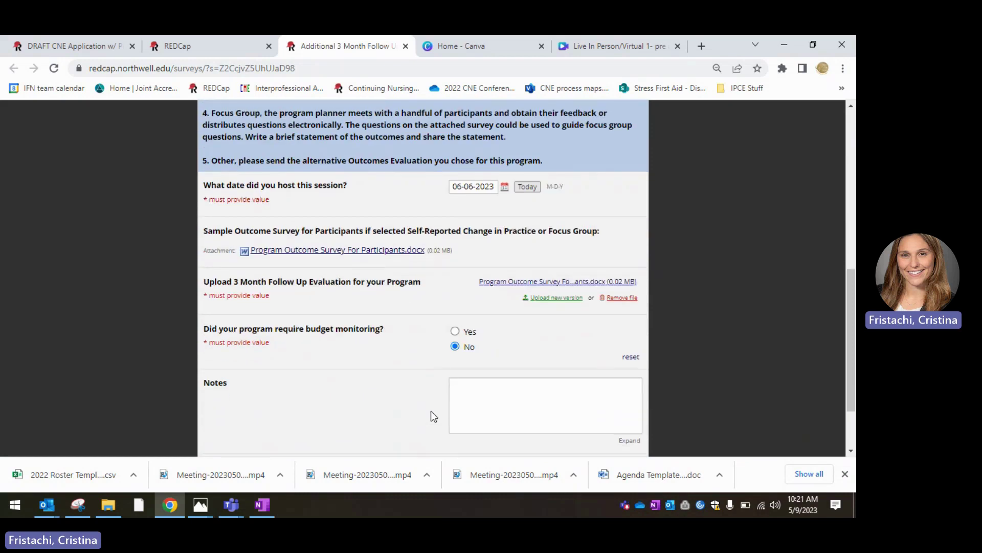
scroll(431, 415, "down", 1)
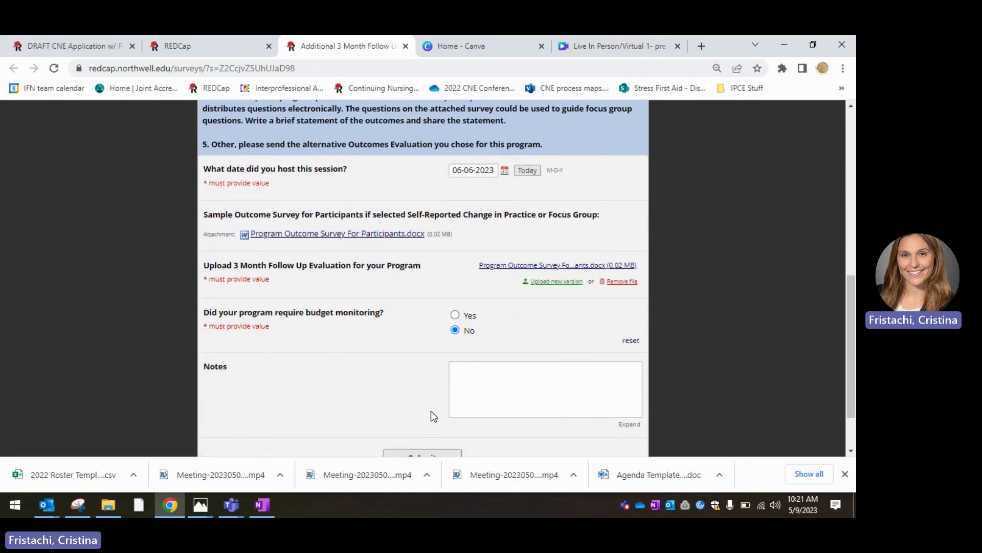
scroll(431, 411, "down", 1)
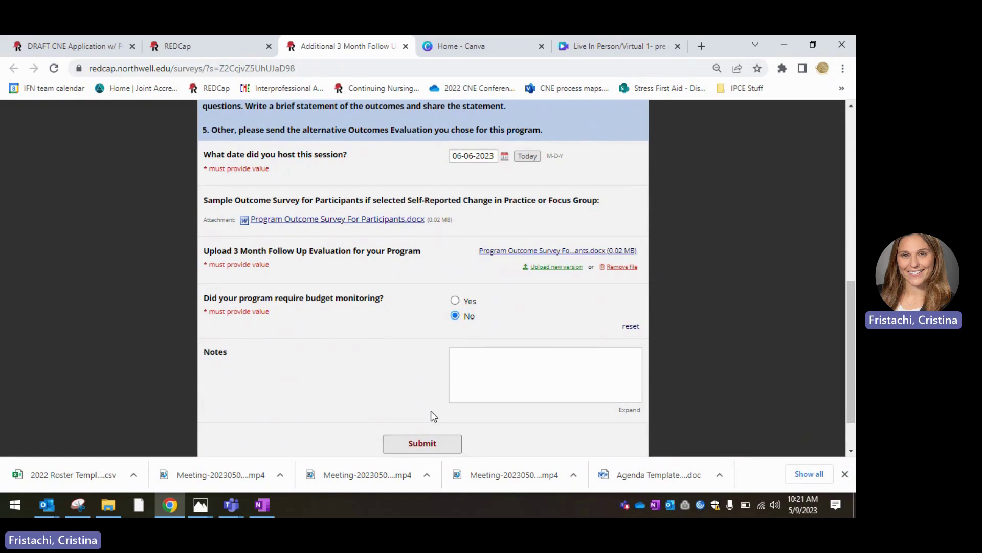
scroll(431, 410, "down", 1)
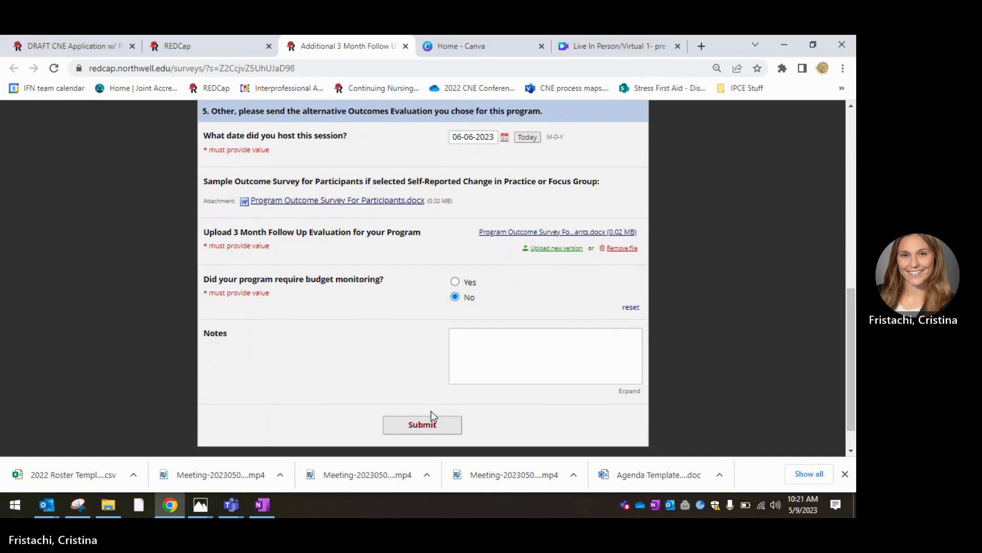
left_click(423, 429)
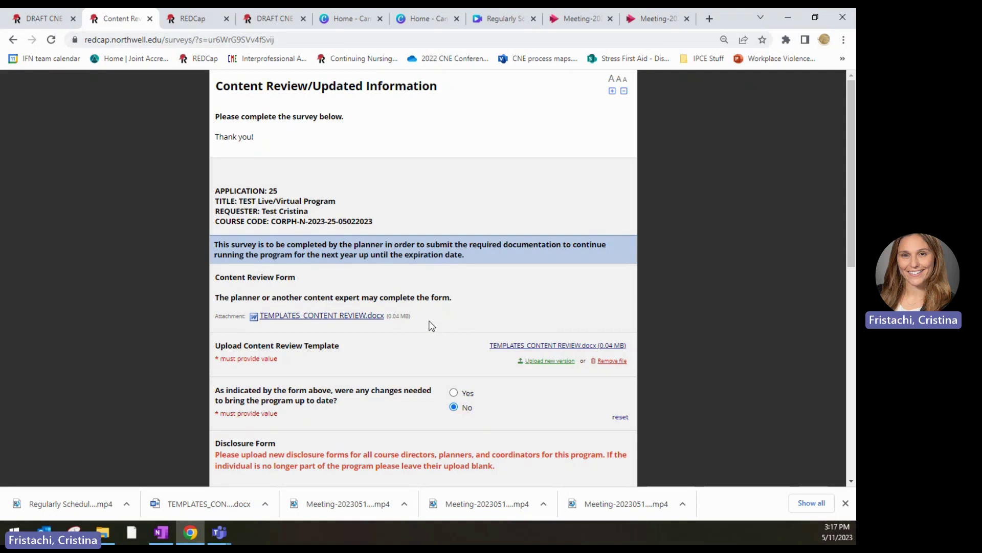
Open the downloaded content review template in Word, read through its fields and review statements, and close it
left_click(208, 503)
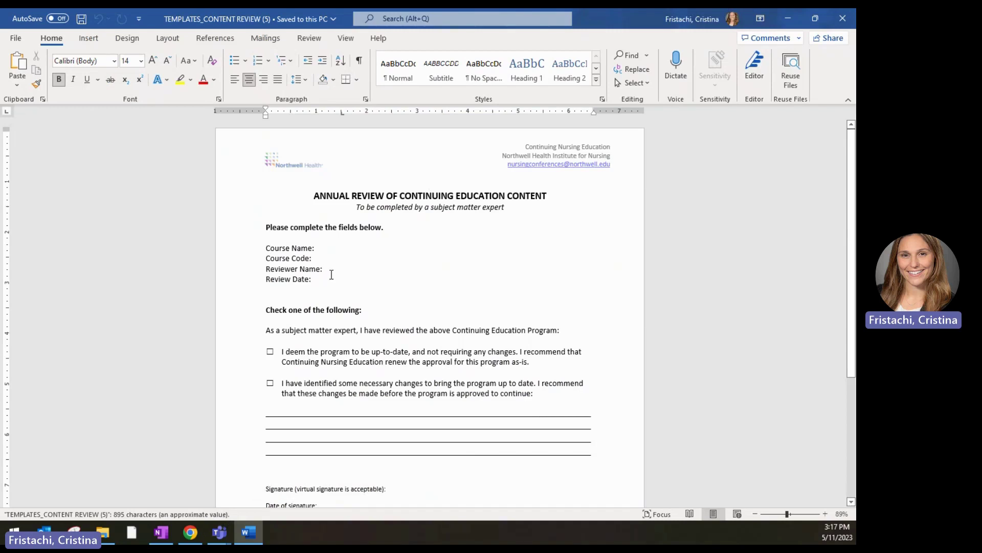
scroll(327, 287, "down", 1)
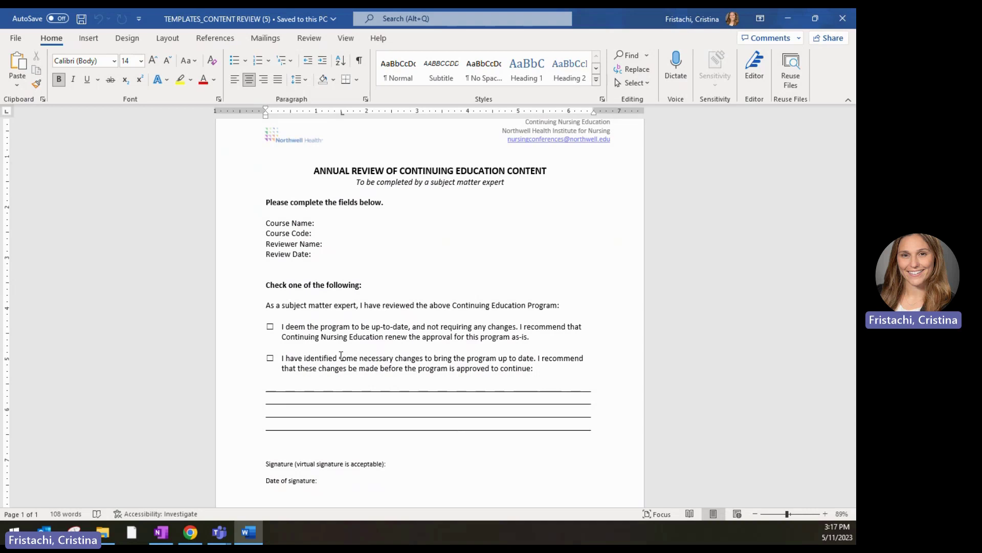
scroll(337, 389, "down", 1)
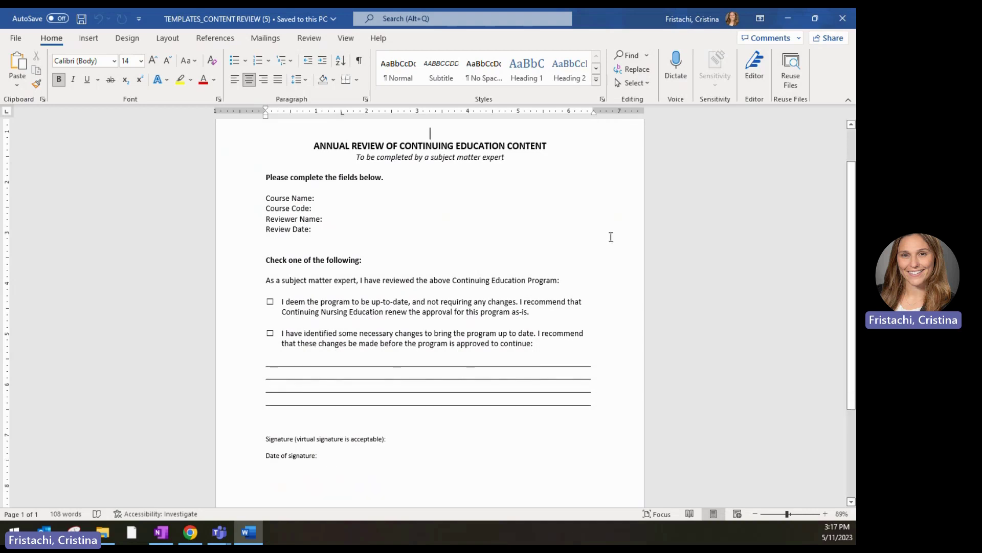
left_click(849, 28)
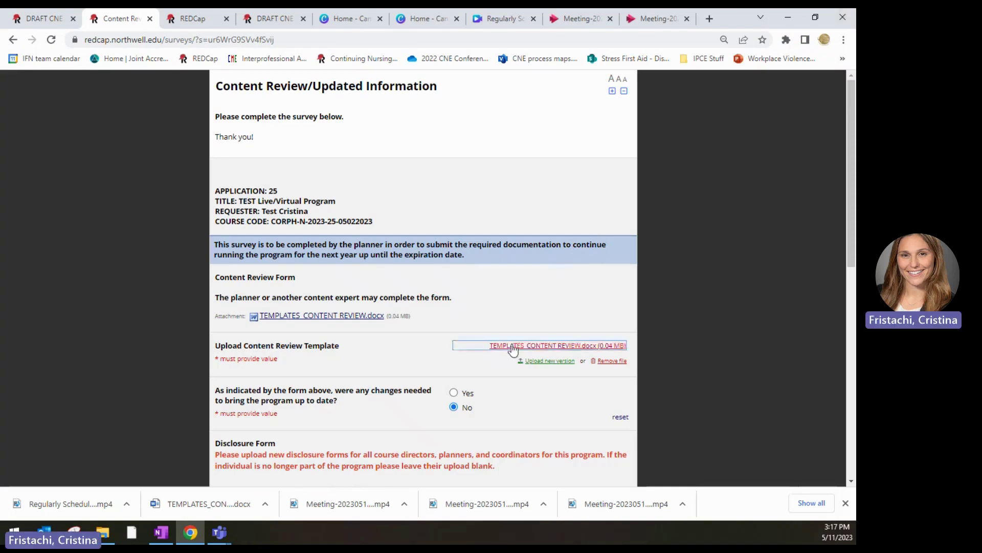
Switch the program changes answer to Yes to check the updated educational material upload, and set it back to No
scroll(511, 346, "down", 1)
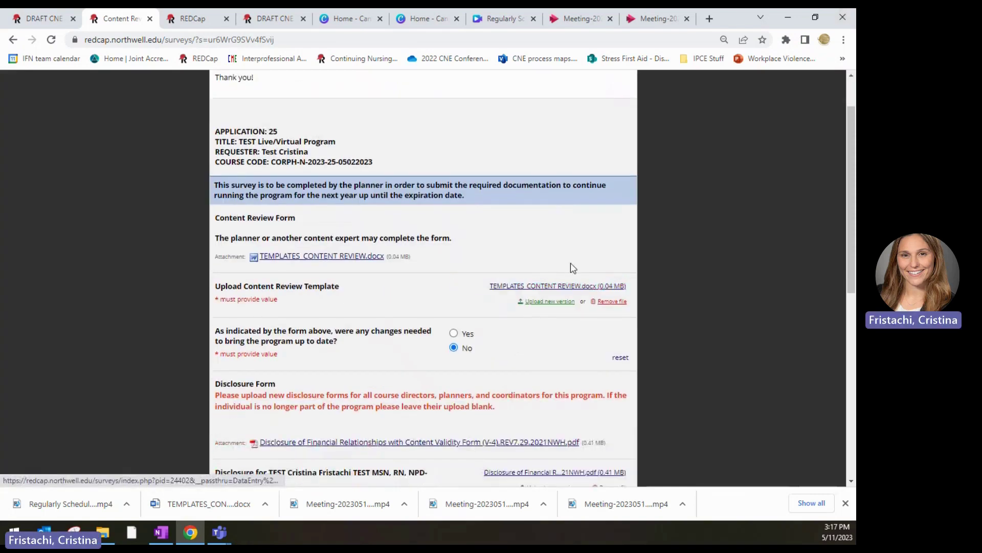
scroll(565, 313, "down", 1)
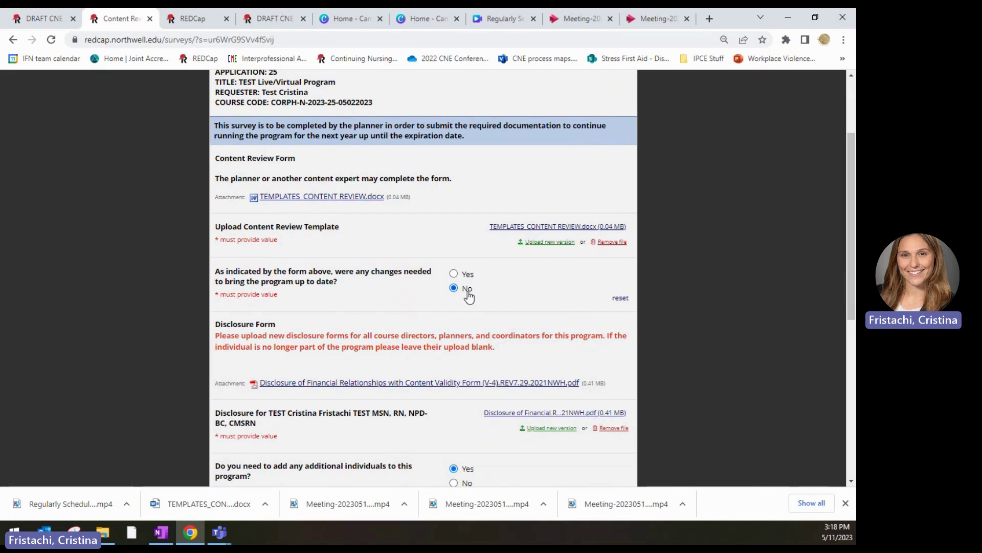
left_click(454, 274)
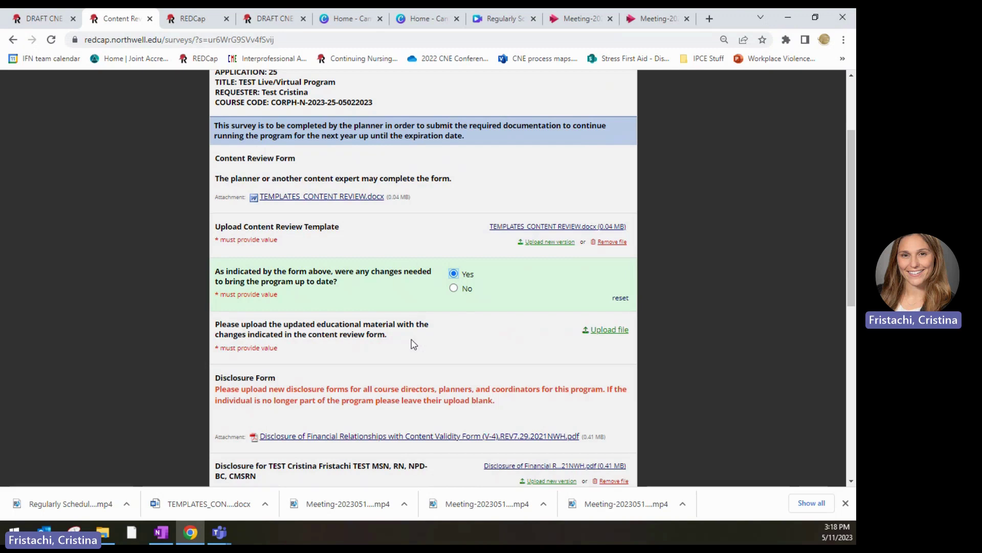
left_click(453, 289)
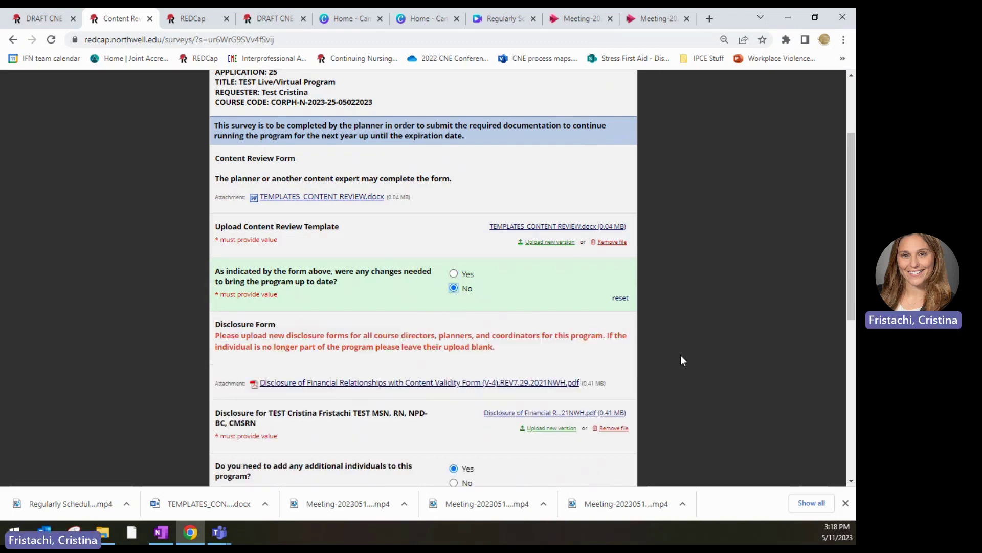
Review the disclosure form instructions, the uploaded disclosures and the question about adding individuals in the Content Review survey
scroll(689, 359, "down", 2)
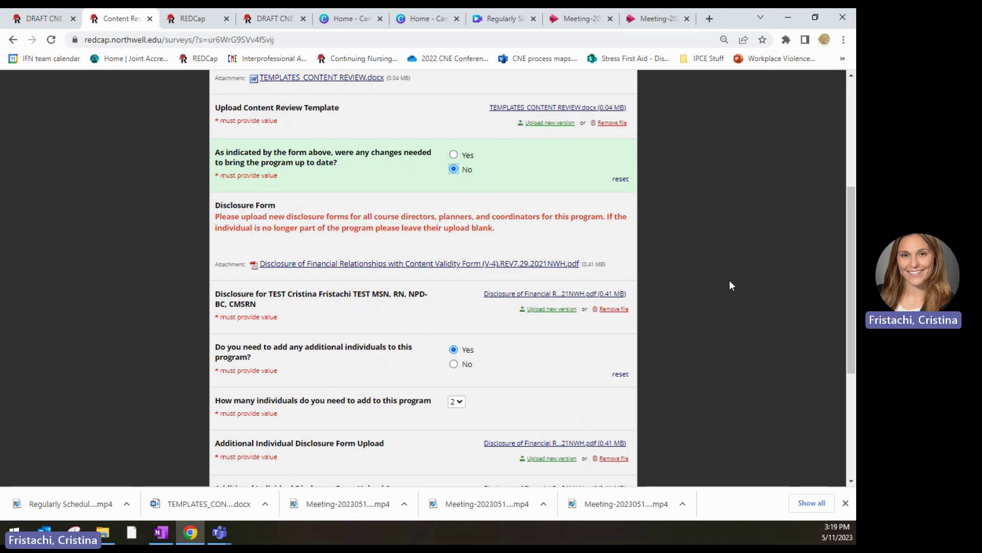
scroll(736, 283, "down", 1)
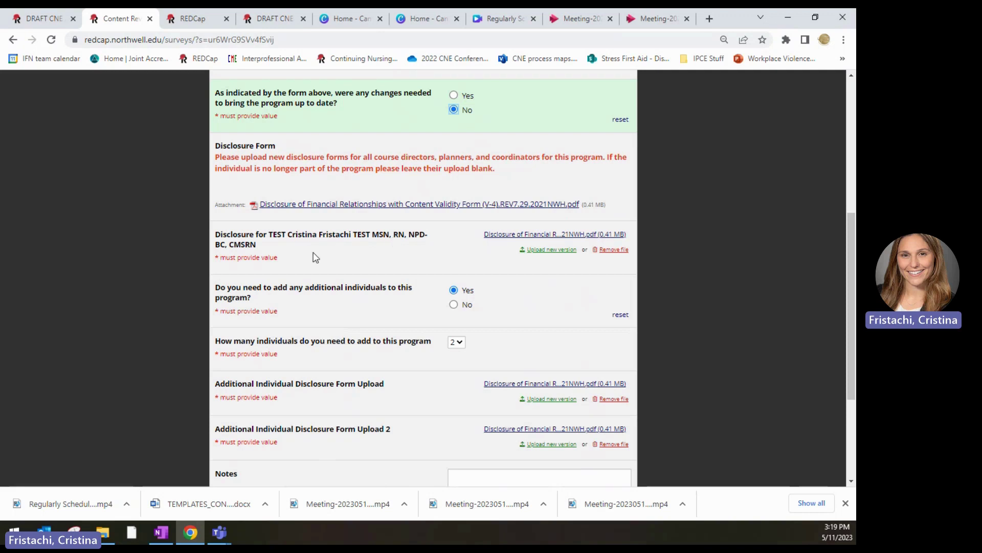
left_click(524, 238)
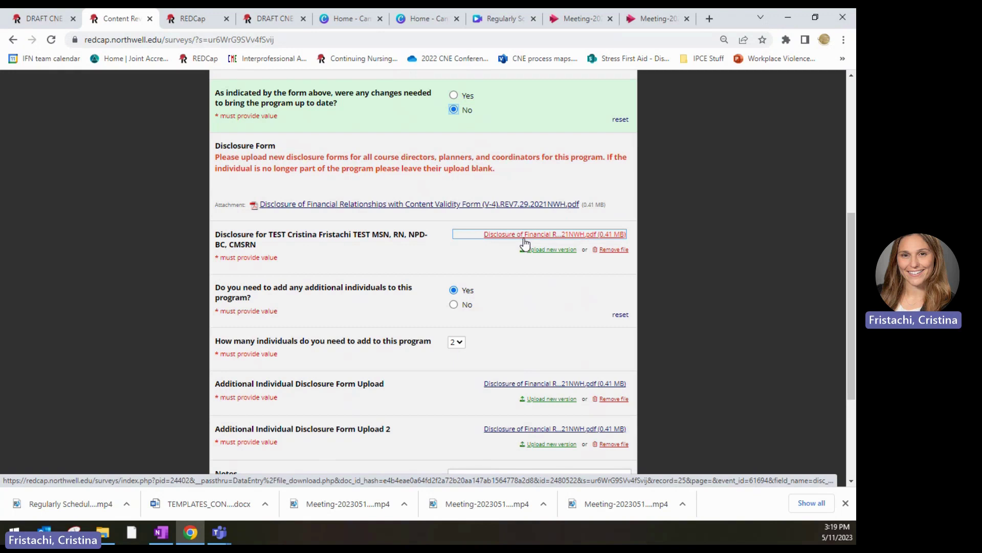
scroll(525, 242, "down", 1)
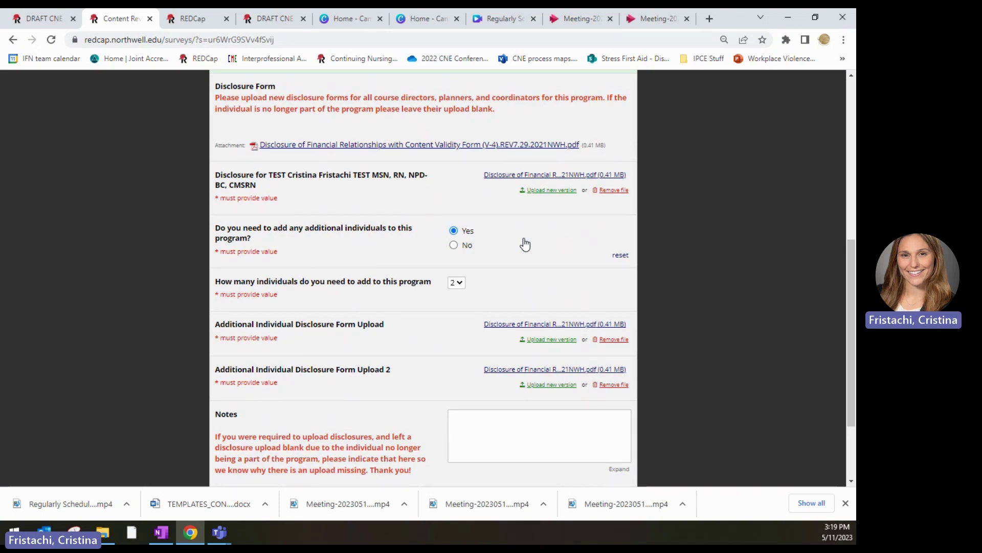
scroll(525, 244, "down", 2)
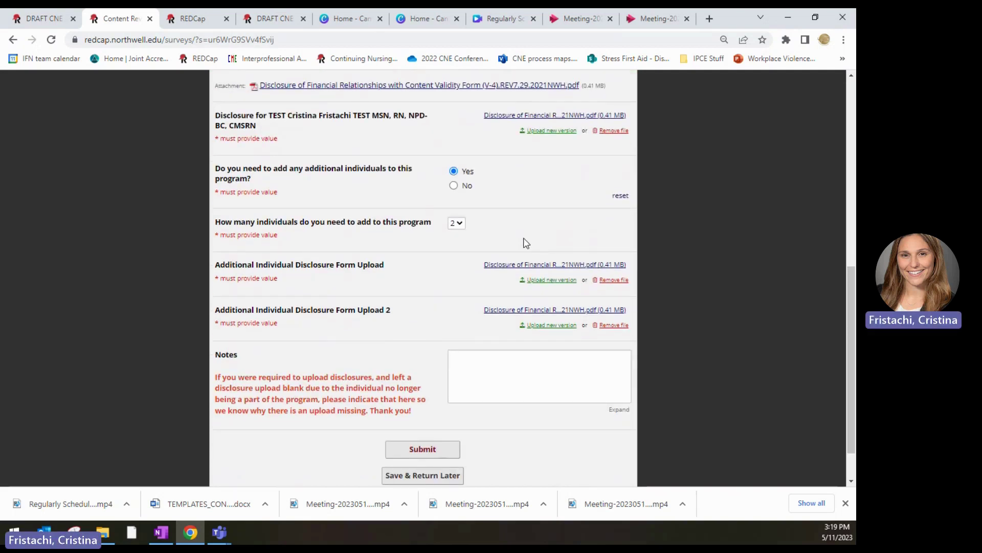
Choose 2 as the number of individuals to add to the program and submit the Content Review/Updated Information survey
left_click(460, 224)
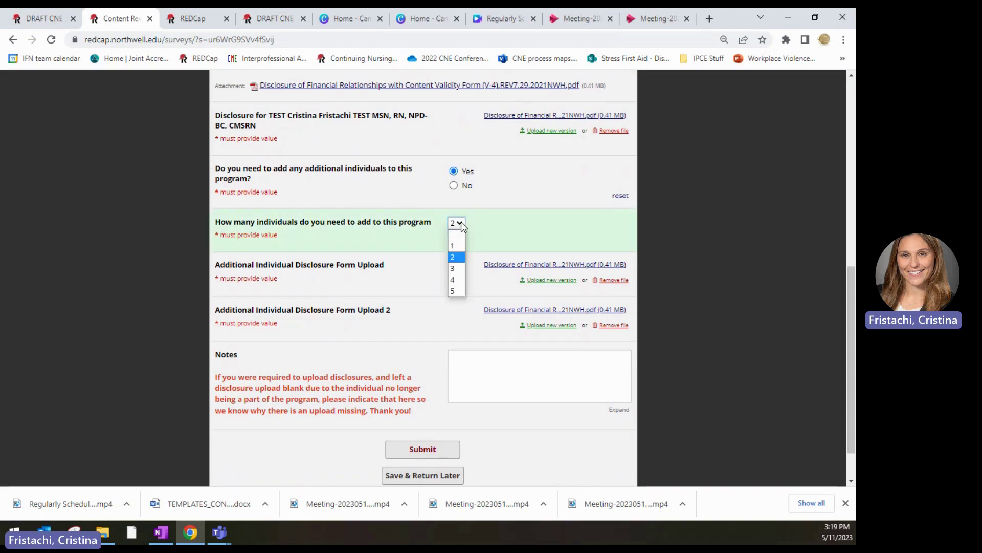
left_click(461, 257)
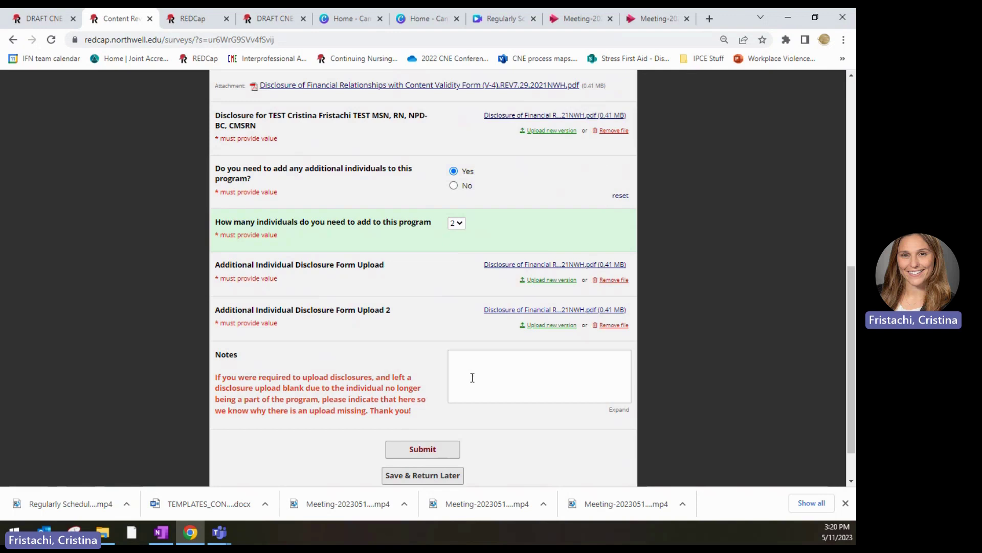
scroll(470, 376, "down", 1)
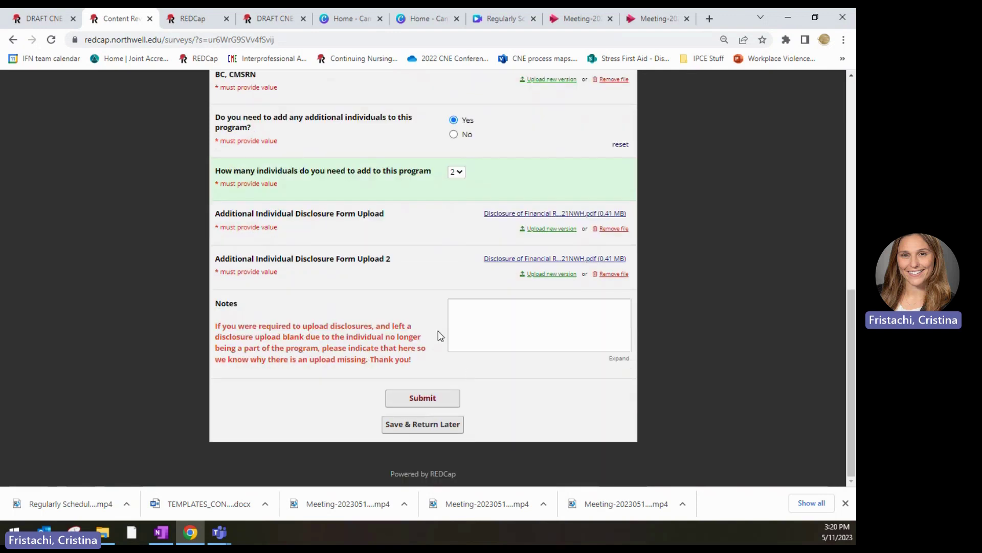
left_click(415, 399)
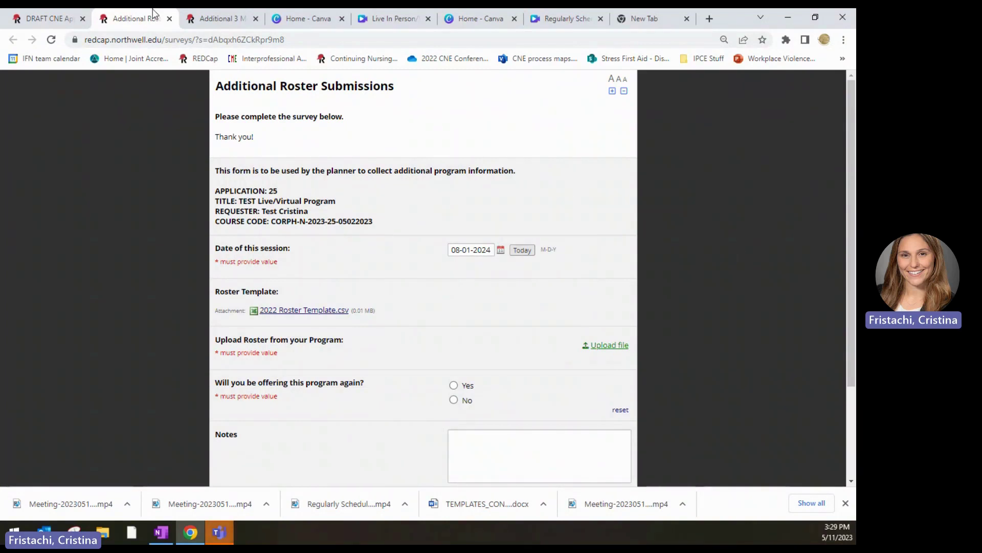
Switch from the Additional Roster Submissions survey to the Additional 3 Month Follow Up Evaluation survey
left_click(218, 21)
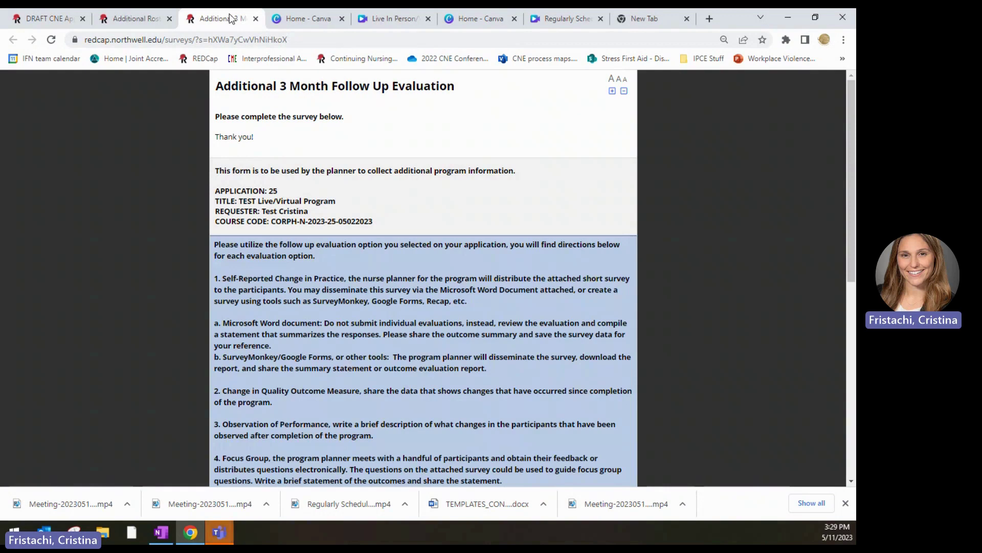